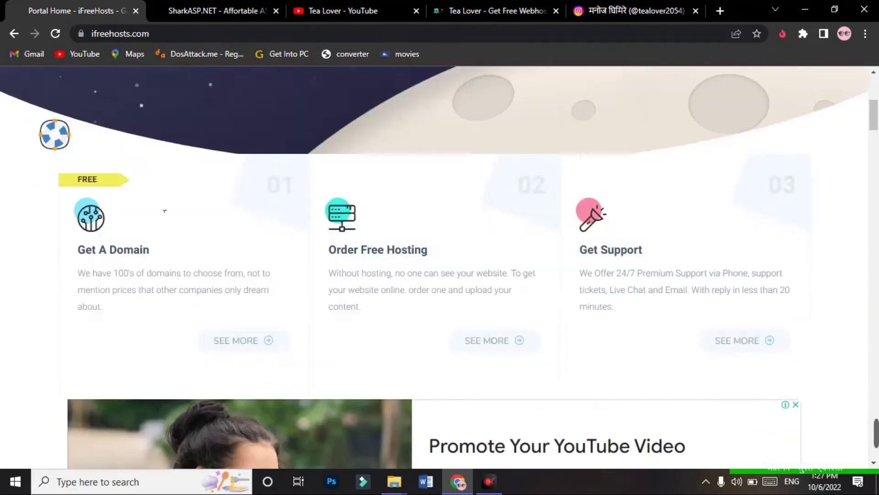
scroll(252, 174, down, 10)
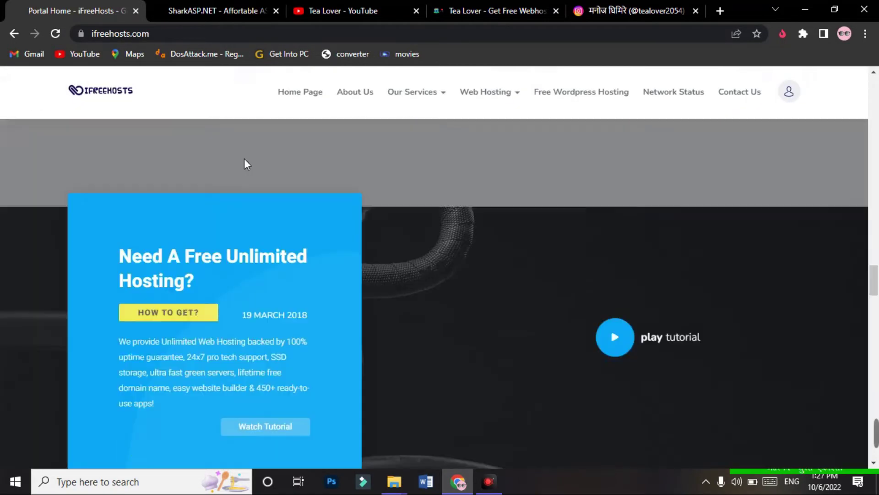
Step: Compare the iFreeHosts free Cloud and Shared Hosting plans, then switch to the SharkASP.NET tab
scroll(241, 287, up, 5)
scroll(240, 287, up, 12)
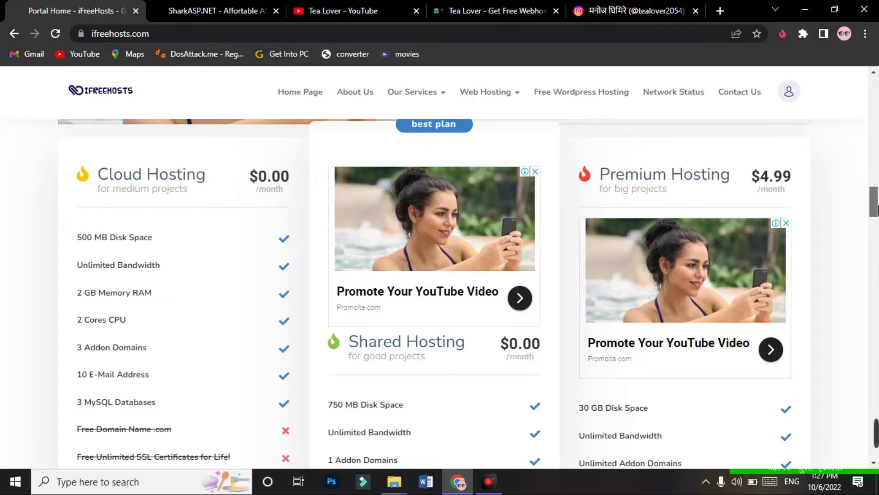
scroll(876, 226, up, 2)
scroll(877, 224, down, 6)
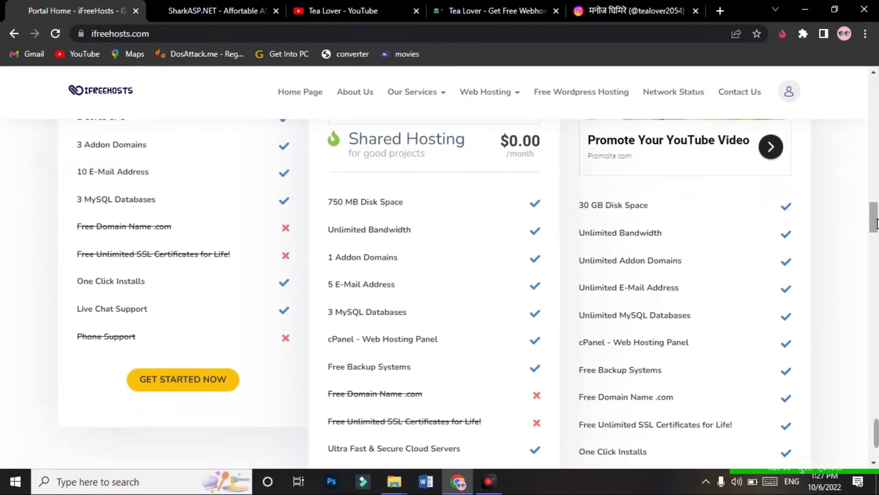
key(ctrl+Tab)
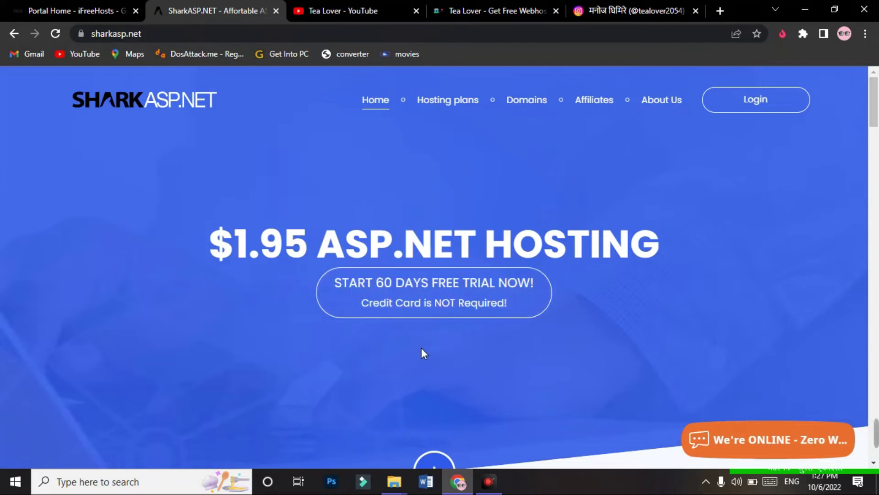
Step: Start the 60-day free trial signup from the SharkASP.NET home page
click(456, 300)
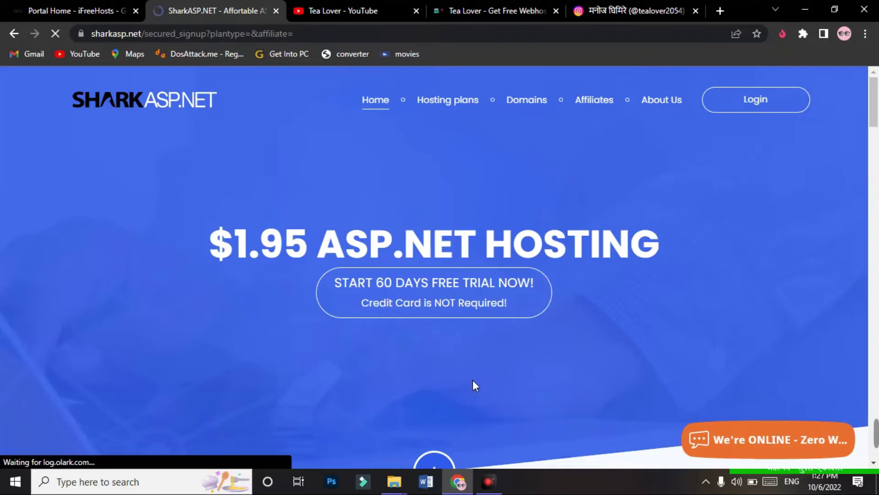
drag(875, 131, 878, 147)
double_click(426, 176)
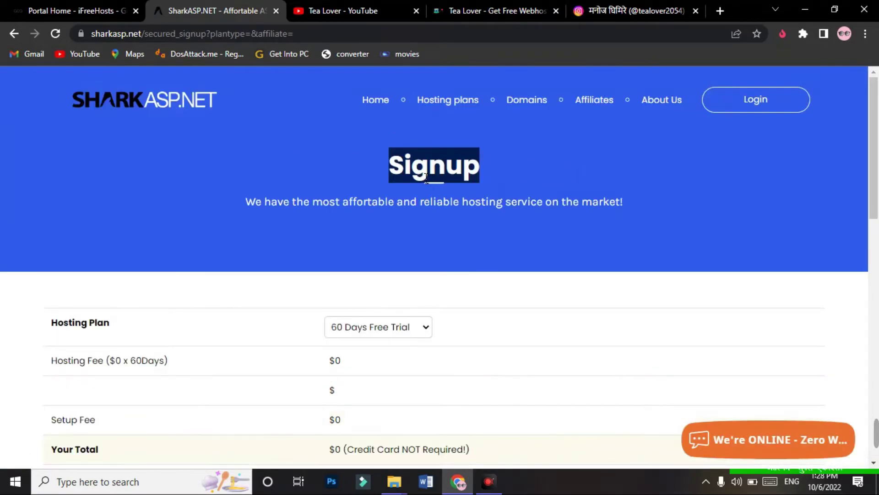
click(339, 164)
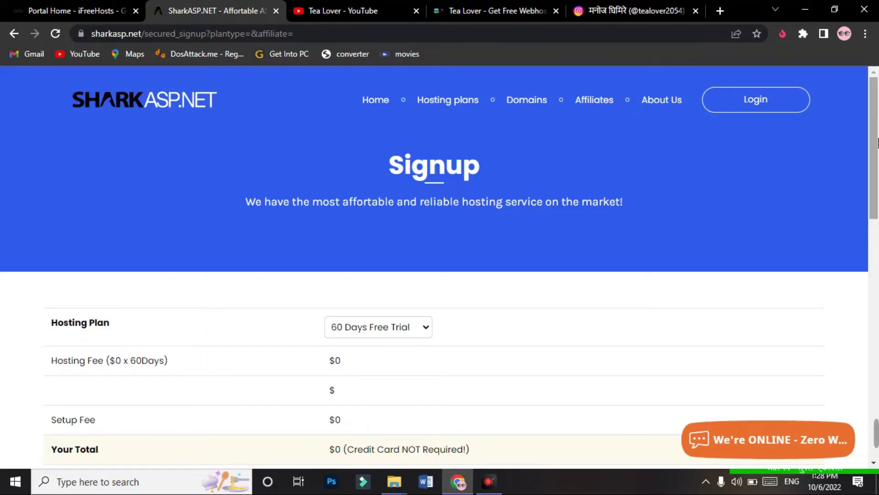
Step: Switch the Hosting Plan to VPS 2, then back to 60 Days Free Trial
drag(878, 139, 878, 160)
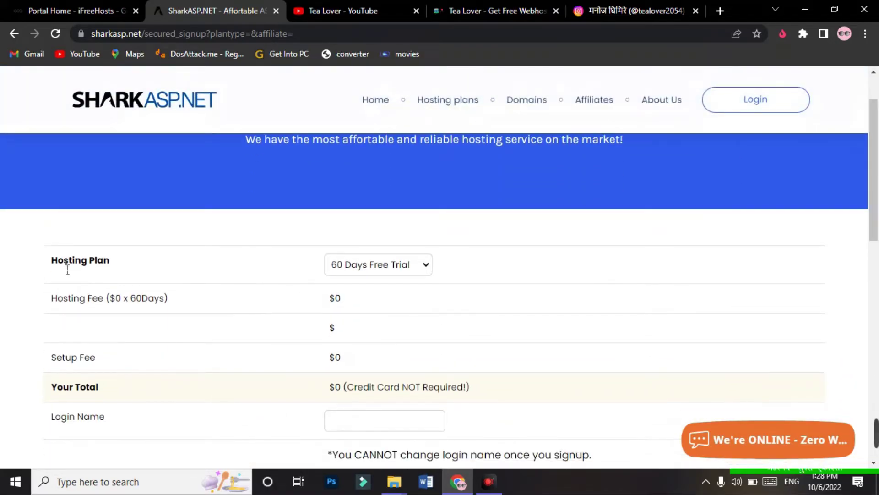
click(353, 268)
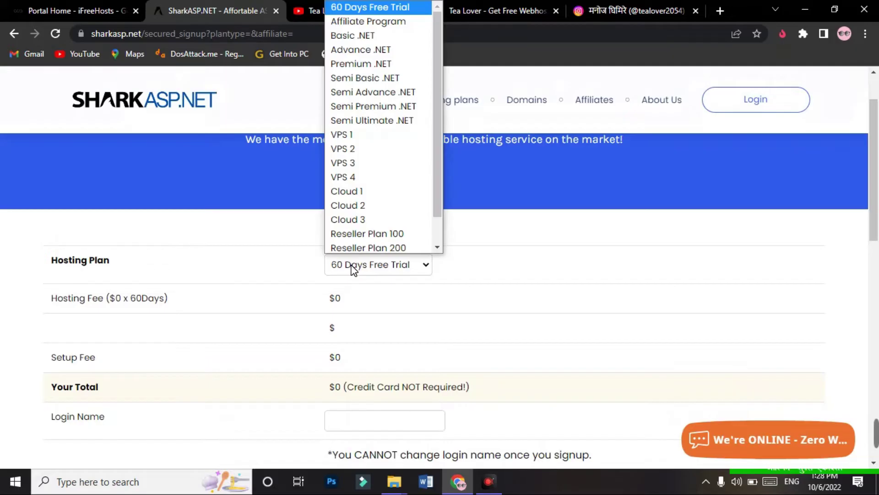
click(352, 148)
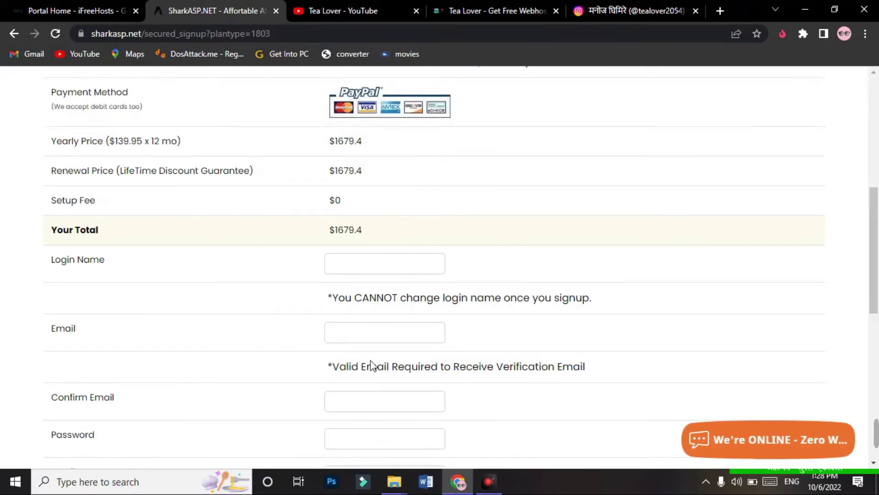
scroll(377, 303, up, 8)
click(378, 327)
click(388, 41)
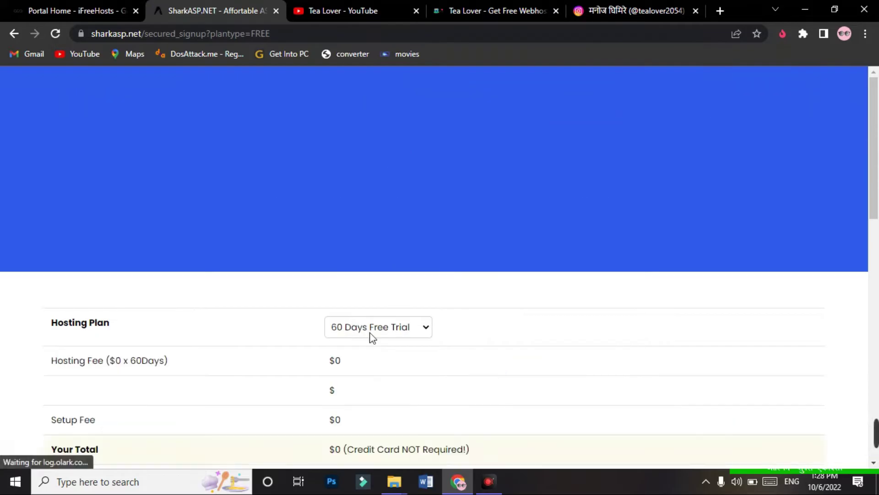
Step: Check that the order total shows $0
drag(878, 124, 878, 169)
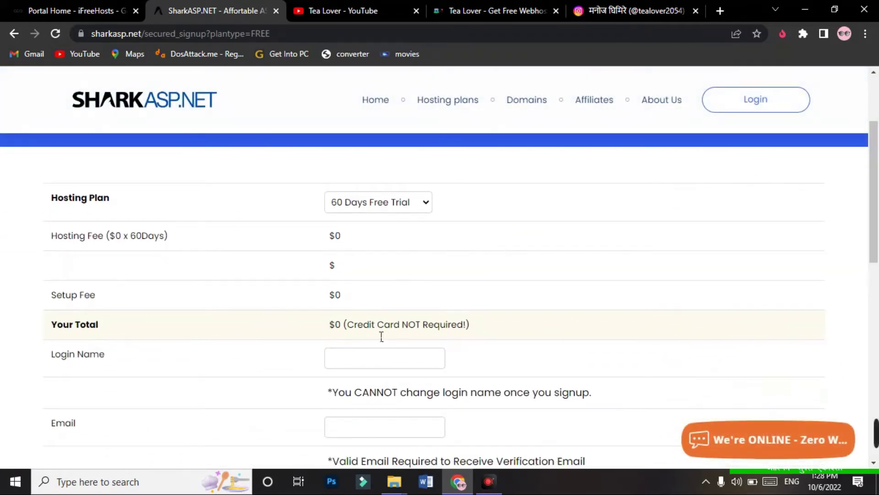
drag(306, 334, 522, 332)
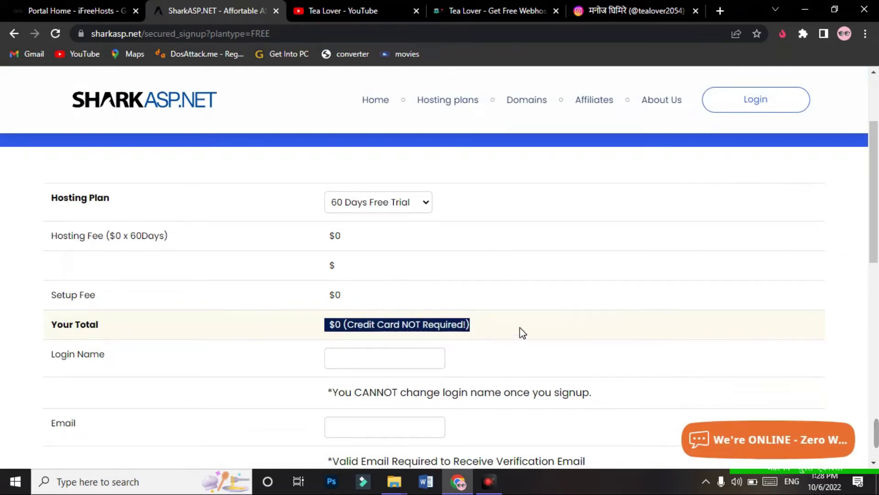
click(522, 332)
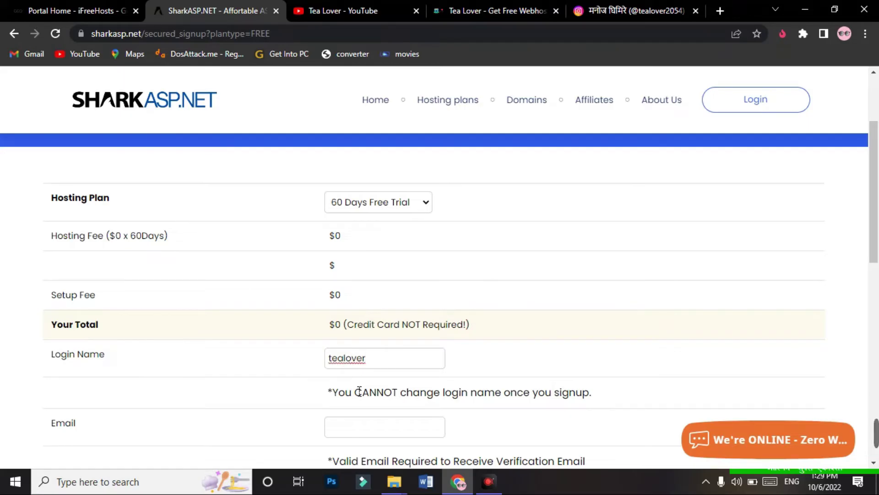
Step: Autofill Email and Confirm Email with a saved address, correcting one digit to 4 in each
click(358, 429)
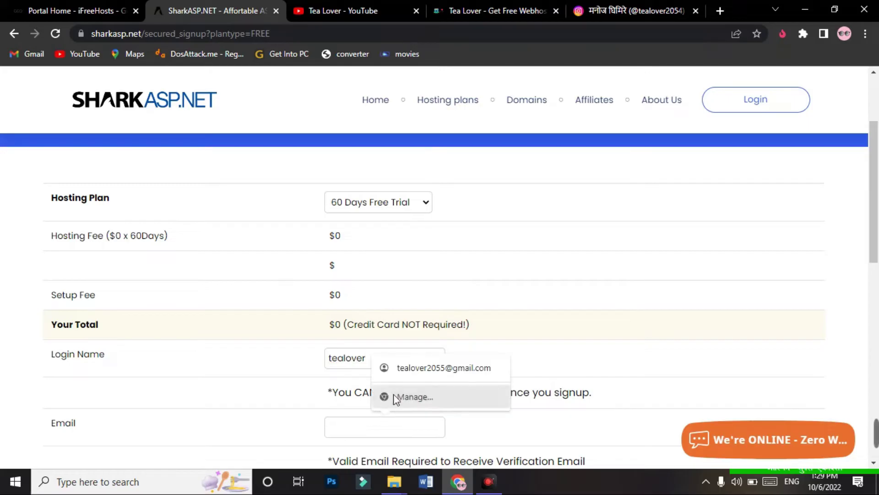
click(407, 368)
drag(382, 429, 388, 429)
text(4)
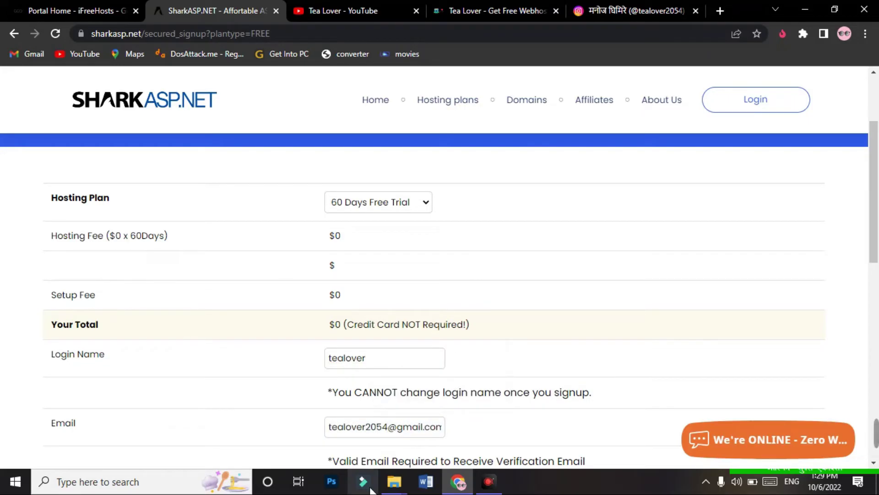
scroll(754, 248, down, 2)
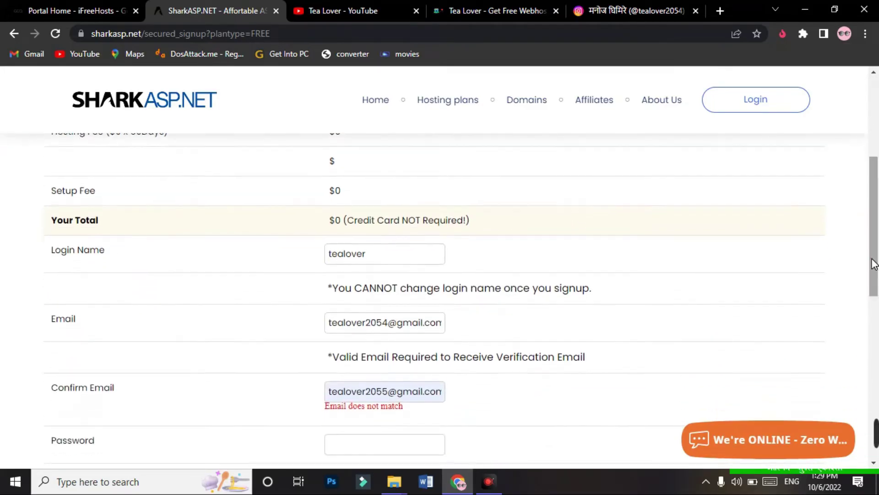
click(385, 399)
drag(384, 395, 390, 395)
text(4)
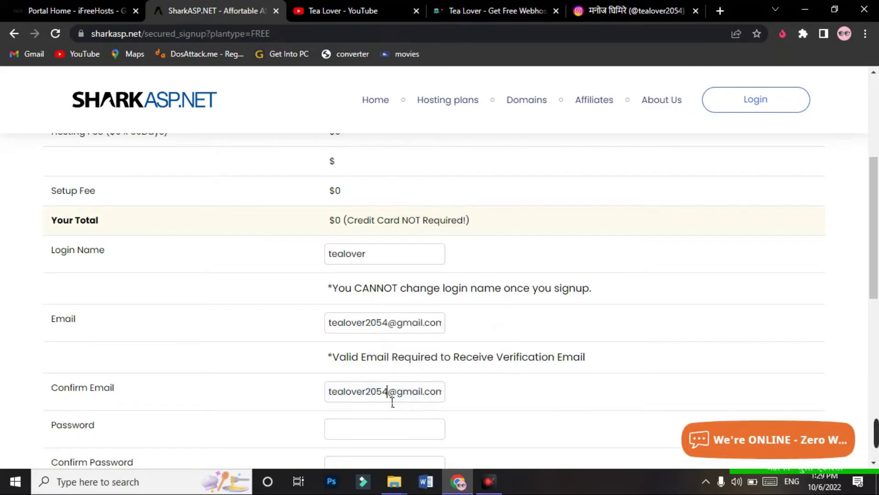
scroll(393, 402, down, 2)
drag(878, 256, 878, 275)
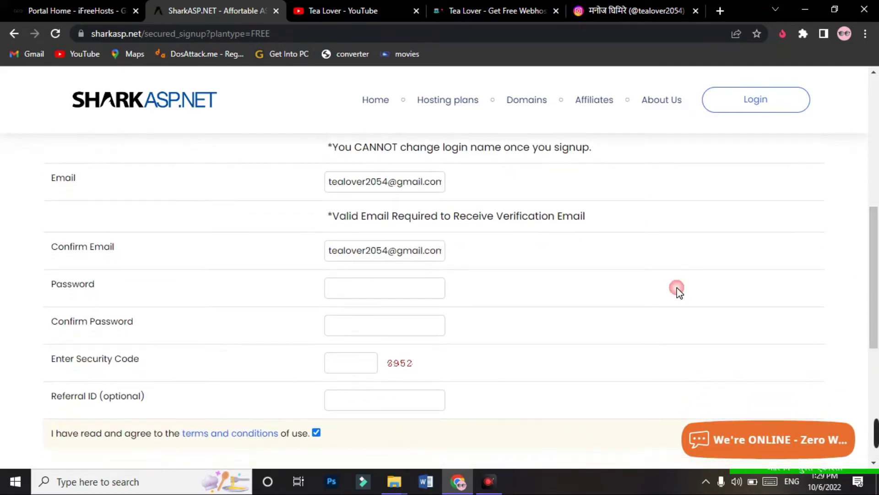
Step: Enter the account password twice and type the displayed security code
click(397, 295)
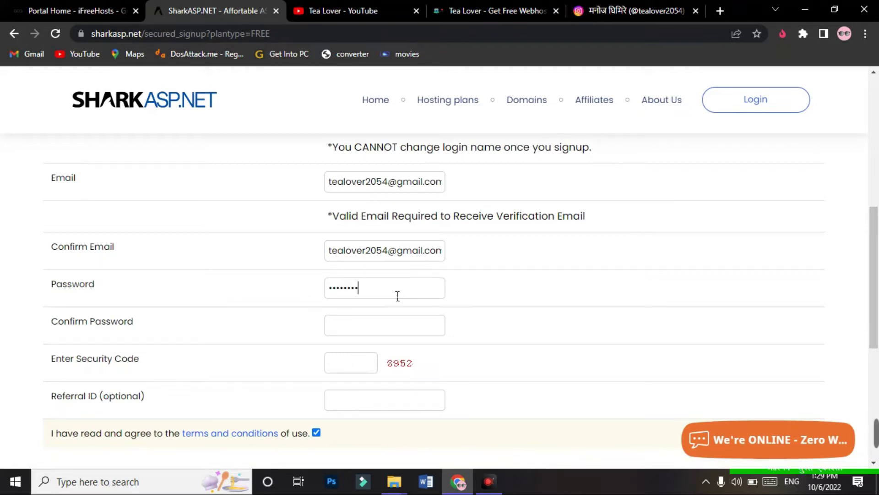
click(421, 323)
double_click(394, 367)
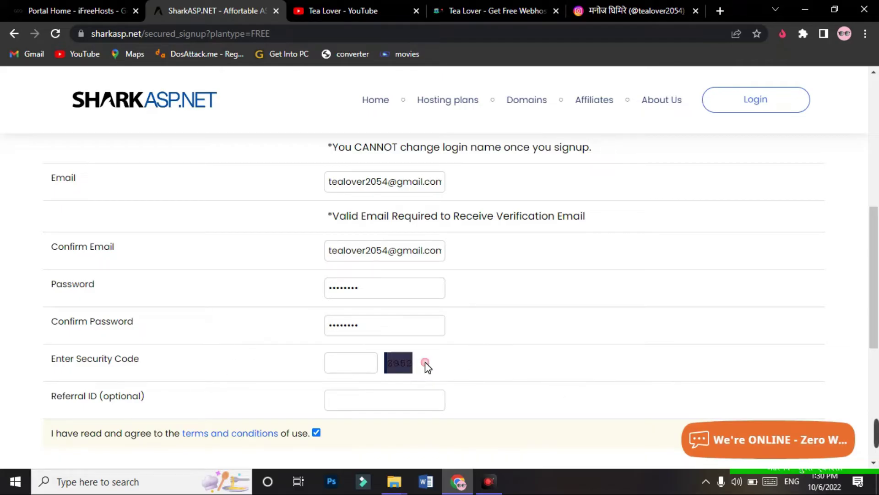
click(403, 372)
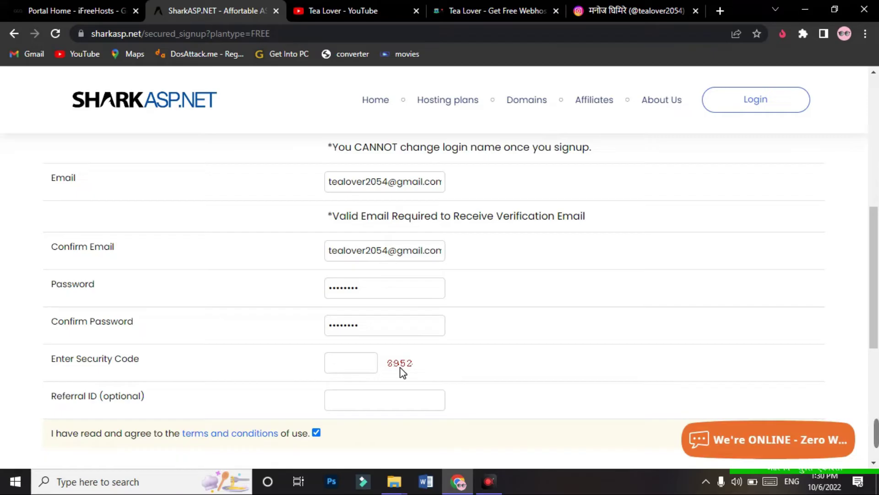
click(369, 366)
text(3)
text(552)
drag(878, 292, 878, 340)
drag(100, 260, 166, 261)
click(167, 260)
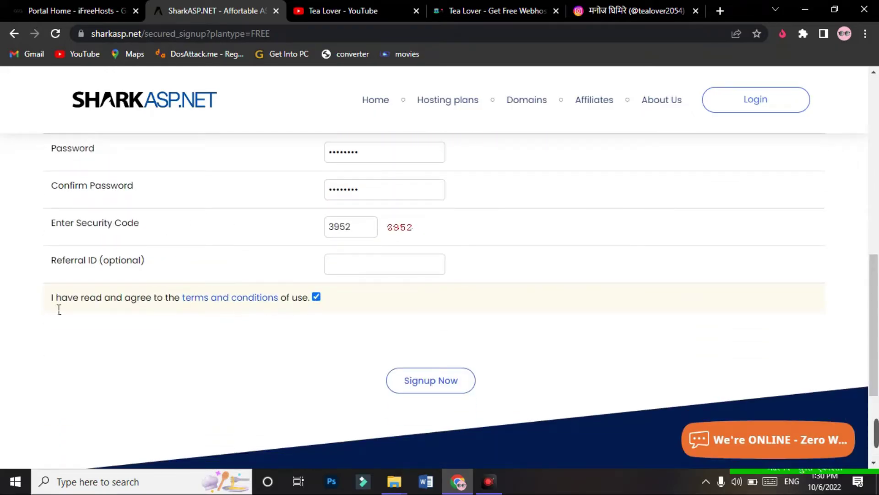
Step: Accept the terms and submit the free-trial signup
click(317, 296)
click(407, 388)
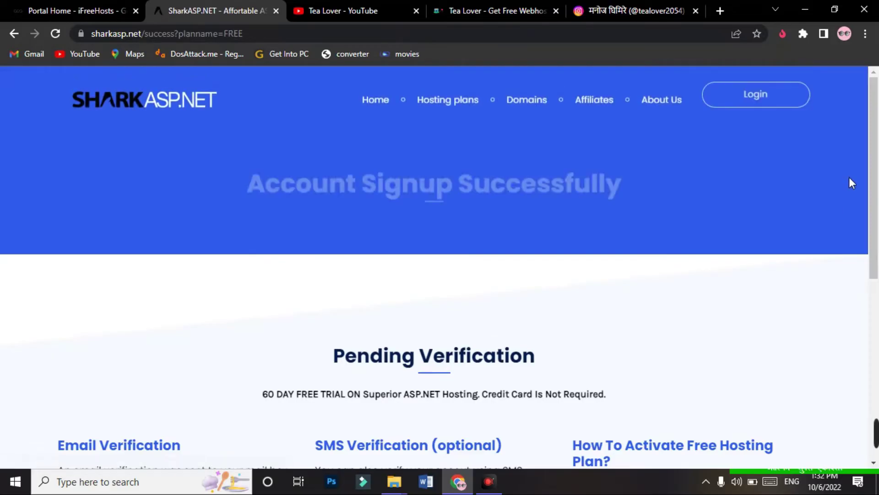
scroll(297, 208, down, 3)
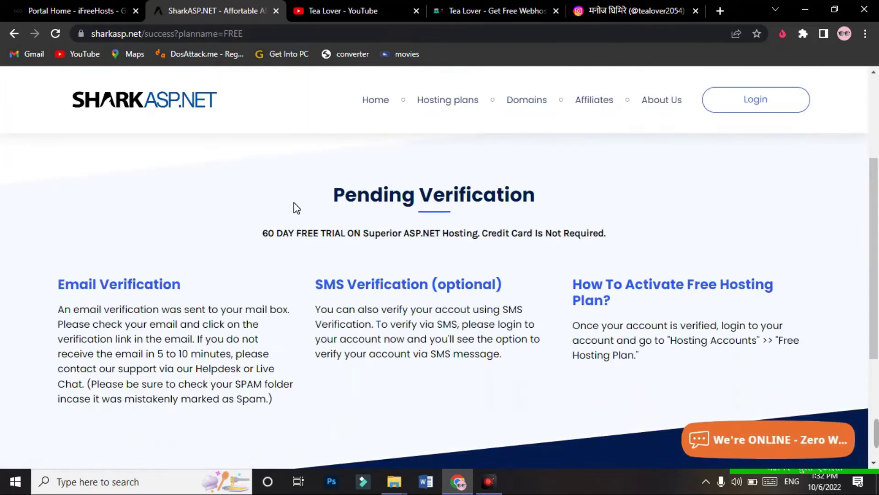
drag(338, 202, 557, 194)
click(581, 196)
Step: Review the Pending Verification page, then open Gmail in a new tab
scroll(534, 216, up, 1)
drag(334, 234, 593, 240)
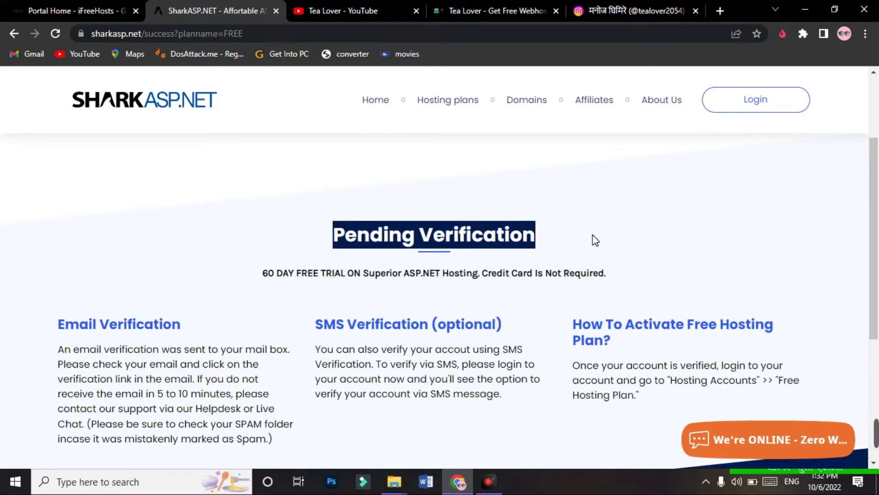
click(593, 239)
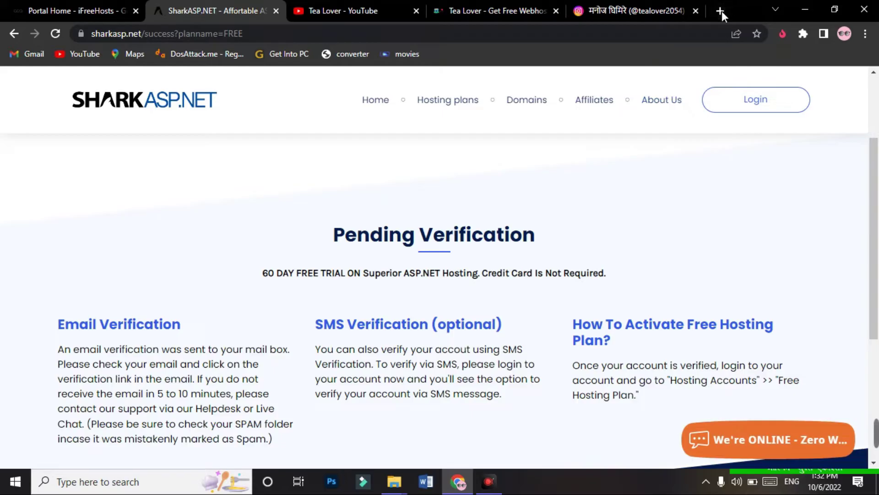
click(721, 11)
text(google.com/mail/u/1/#inbox)
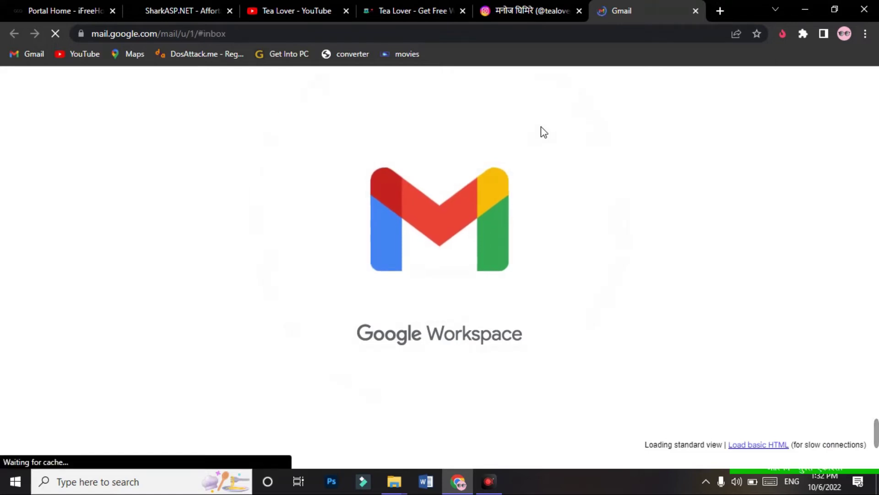
Step: Find the SharkASP.NET Account Activation email in the Spam folder and open it
click(220, 123)
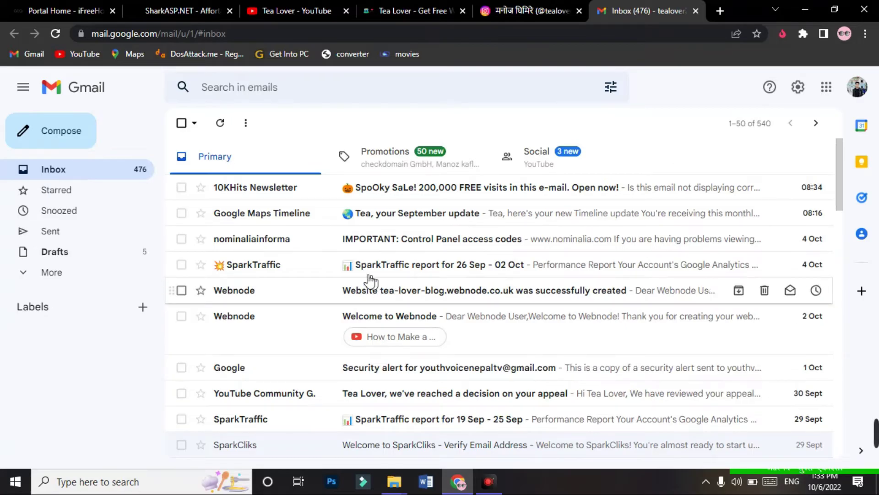
click(52, 273)
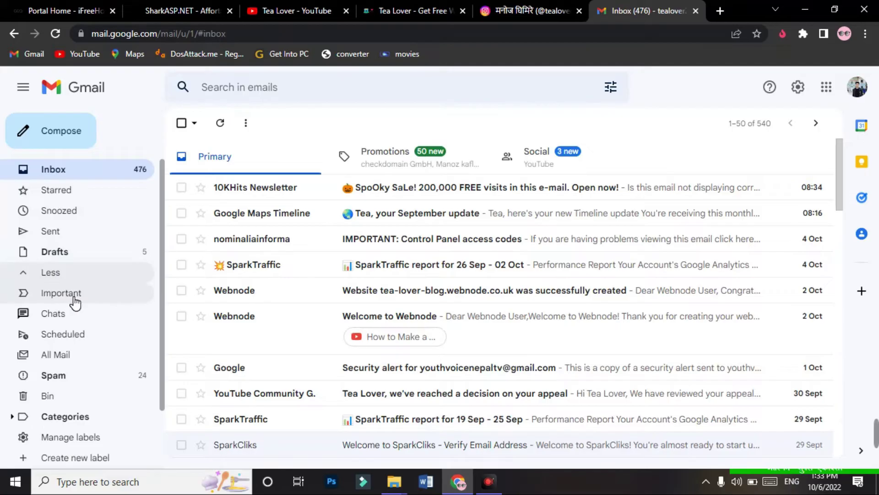
click(76, 376)
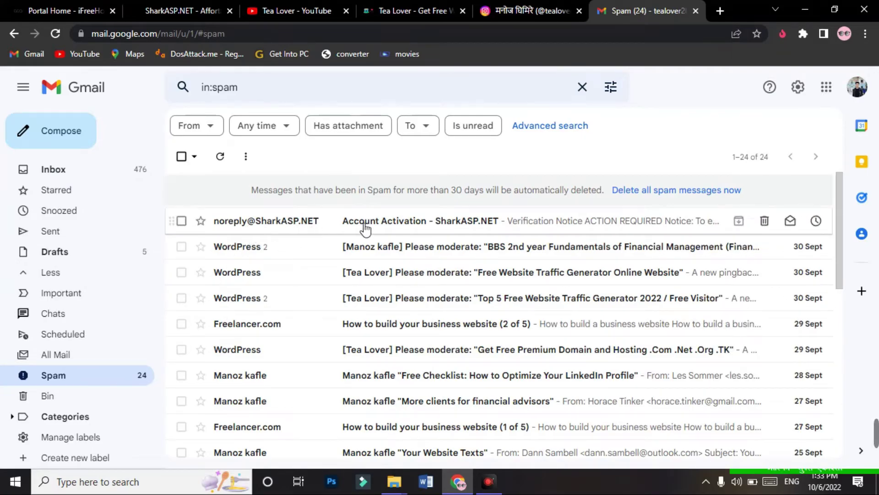
click(449, 222)
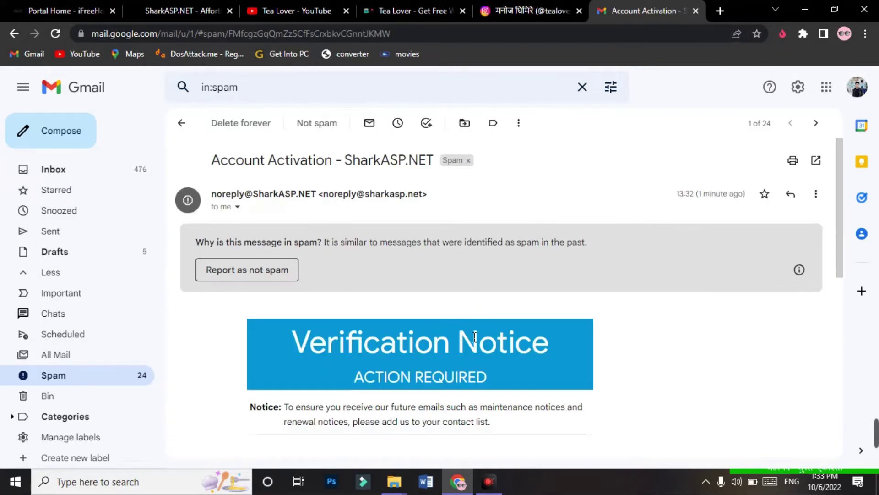
Step: Open the email's activation link in a new tab
drag(843, 168, 839, 278)
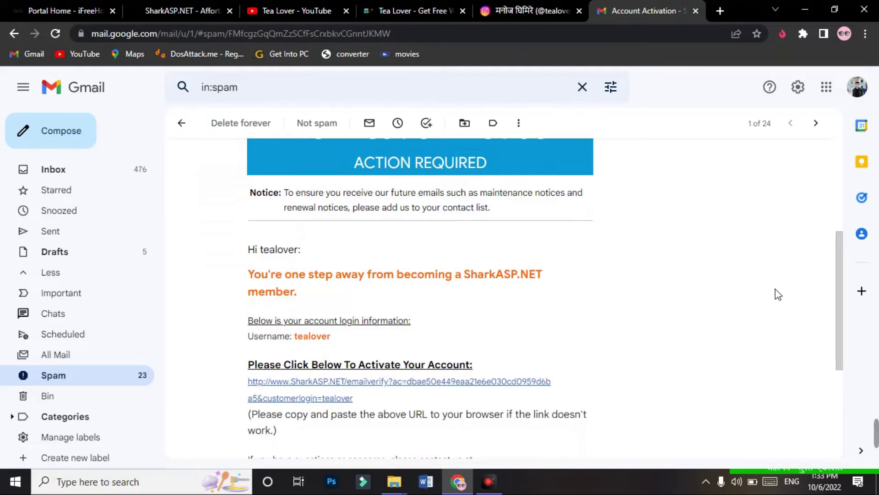
drag(844, 261, 844, 288)
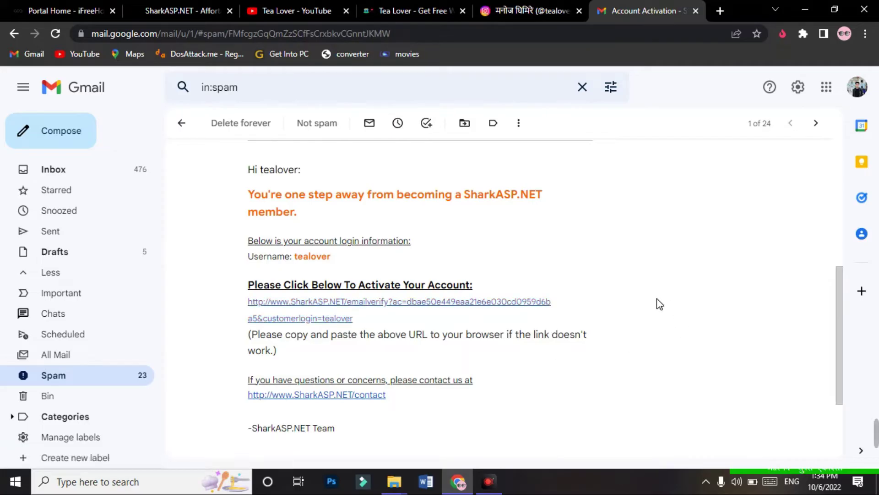
right_click(347, 306)
click(348, 312)
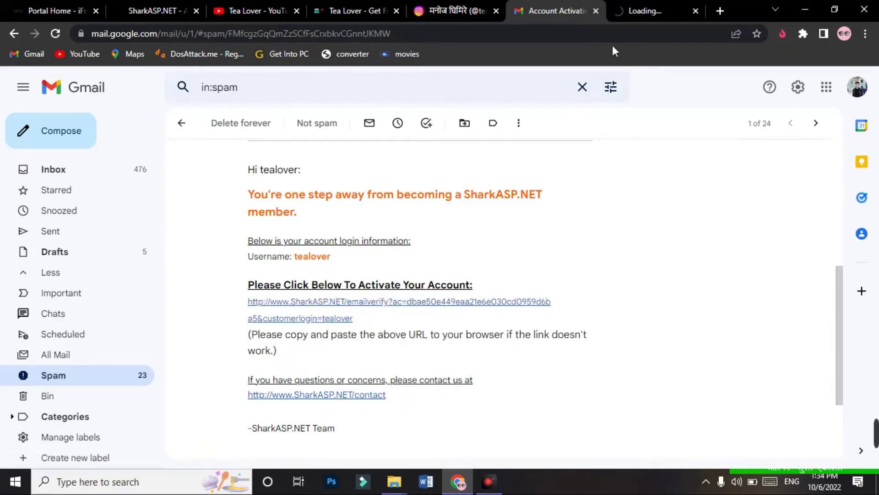
Step: Sign in on the activation page with the account password and security code
click(631, 16)
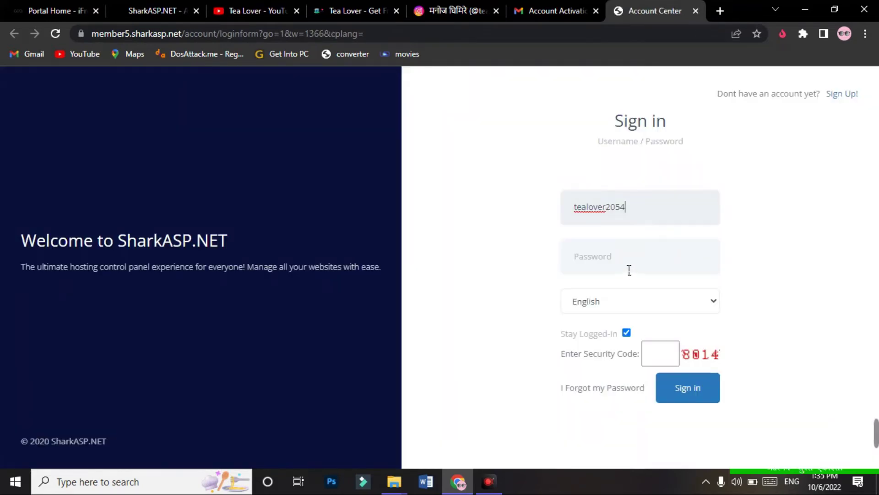
click(626, 271)
text(•)
click(670, 354)
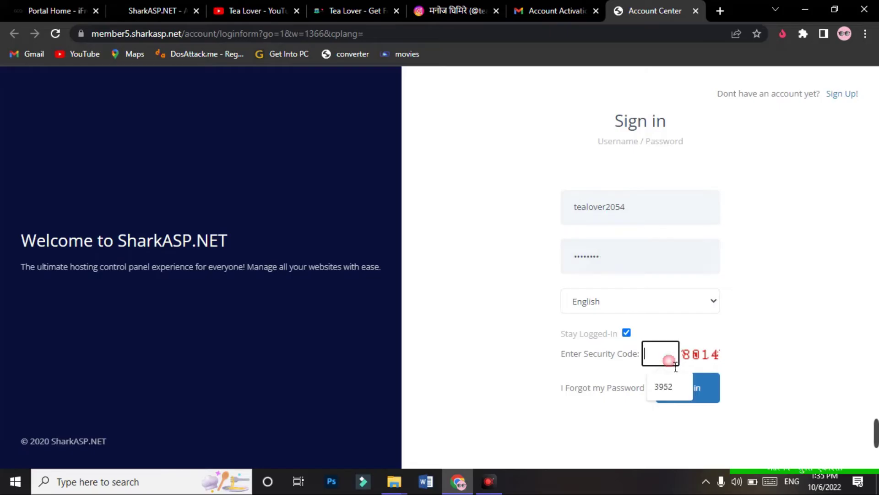
text(8014)
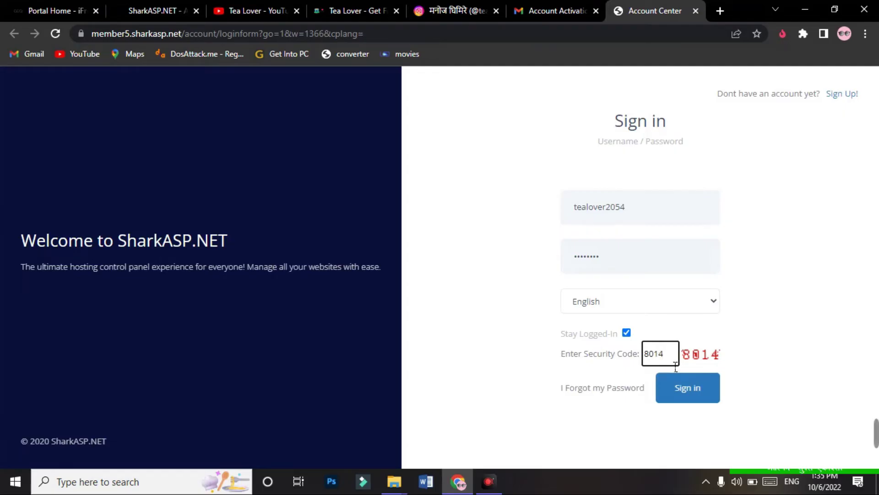
click(697, 391)
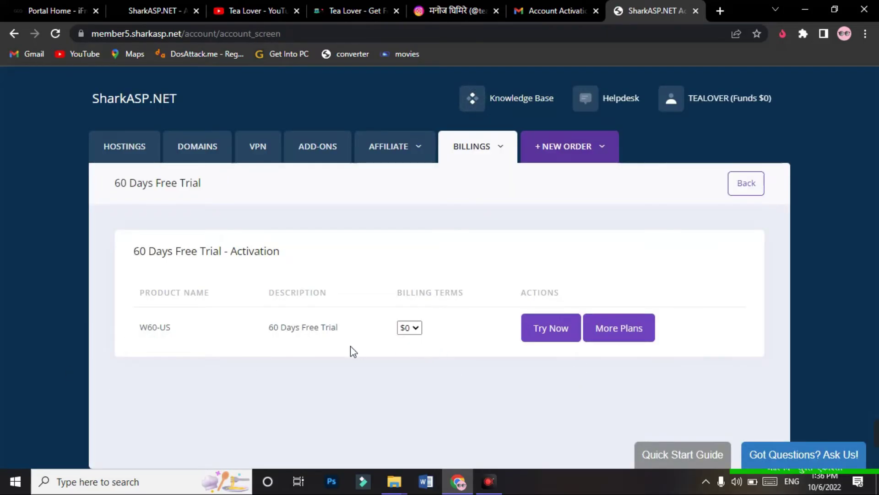
Step: Choose Try Now on the 60 Days Free Trial offer
drag(300, 341, 343, 339)
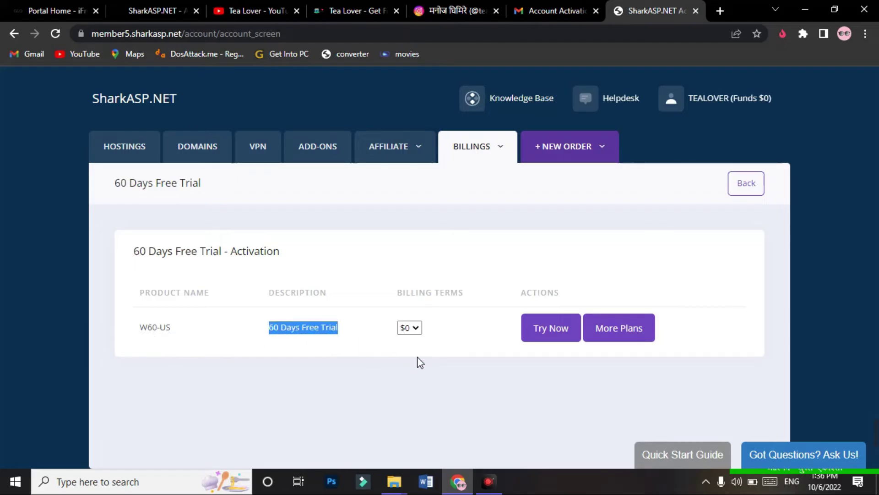
click(446, 377)
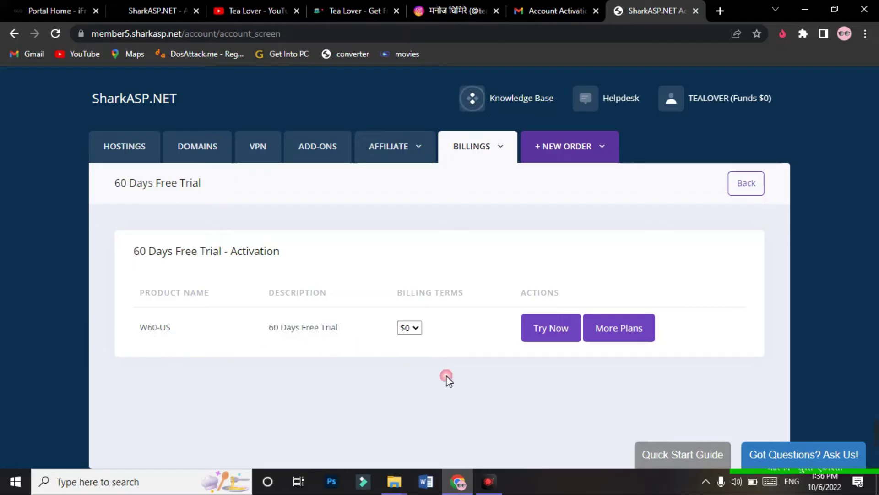
click(561, 334)
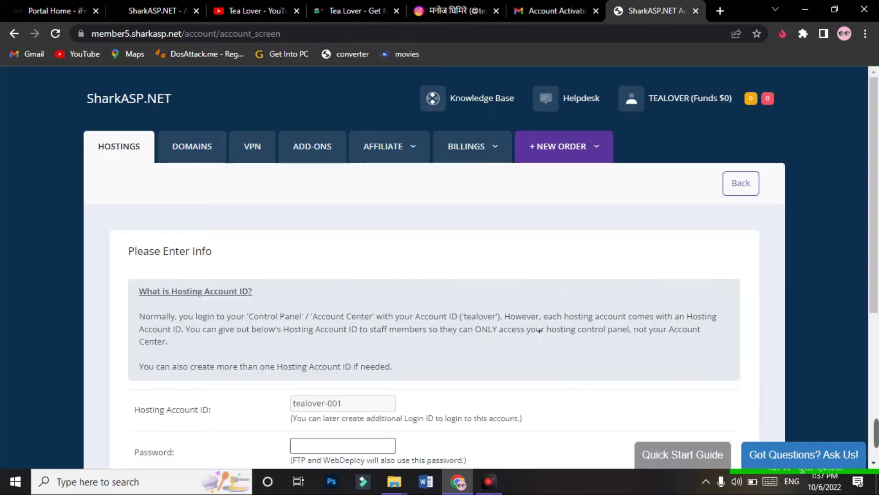
Step: Enter the hosting password twice, accept the Facebook Bot and Phishing policy, and continue
drag(877, 149, 878, 254)
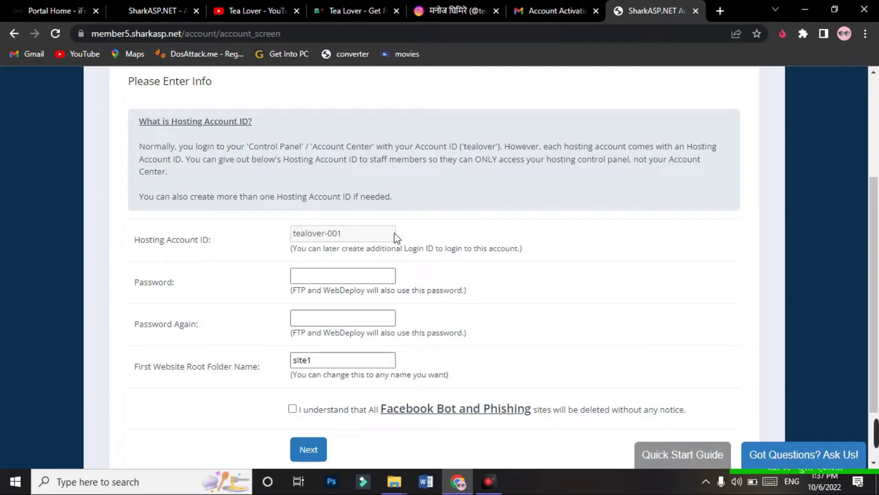
click(346, 277)
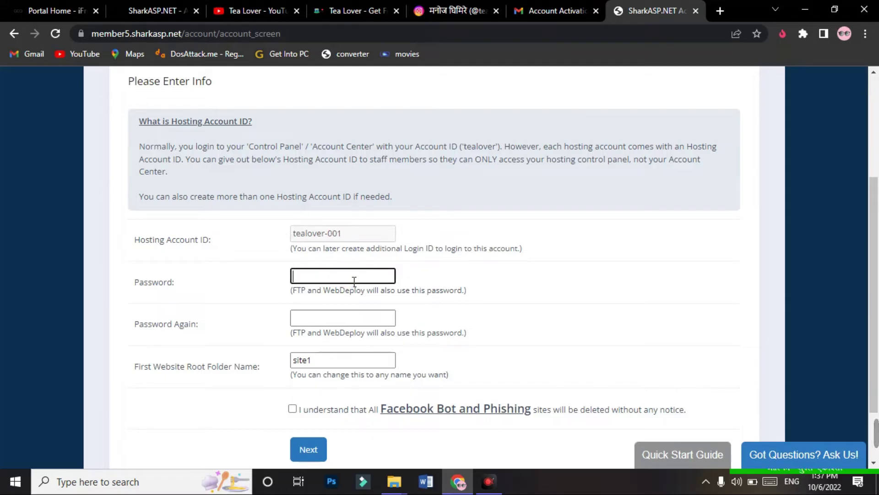
click(304, 316)
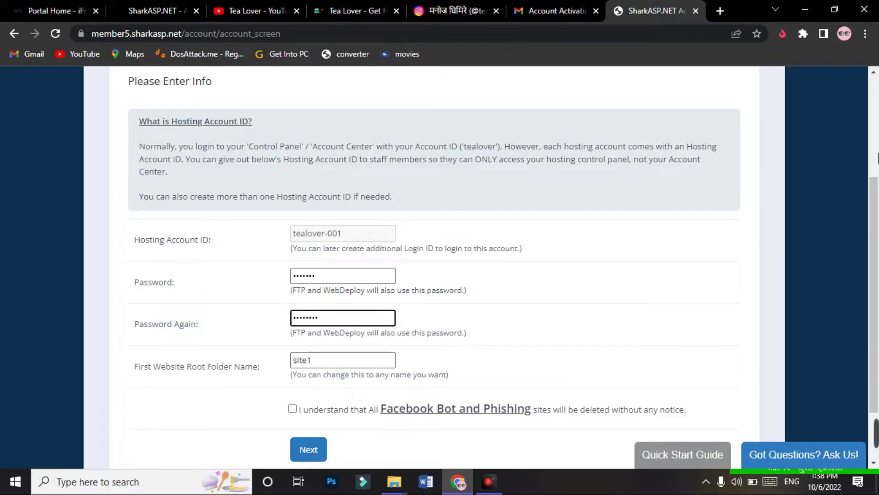
scroll(877, 256, down, 1)
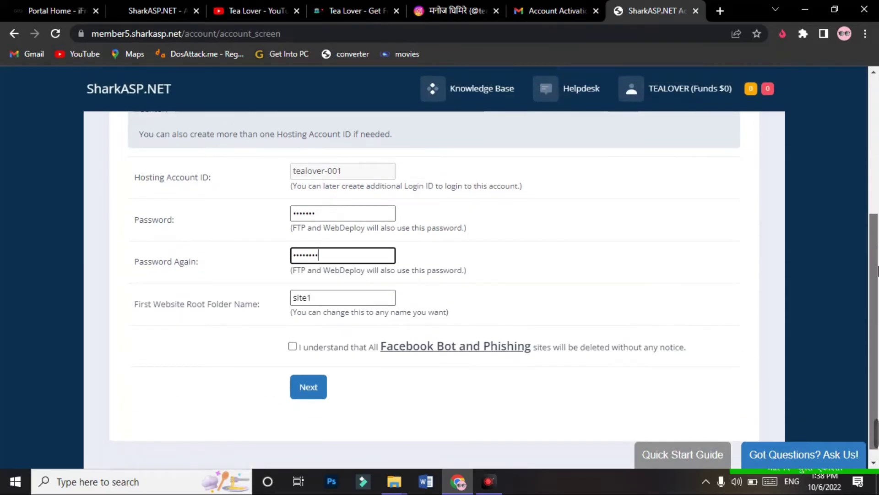
click(293, 333)
click(304, 381)
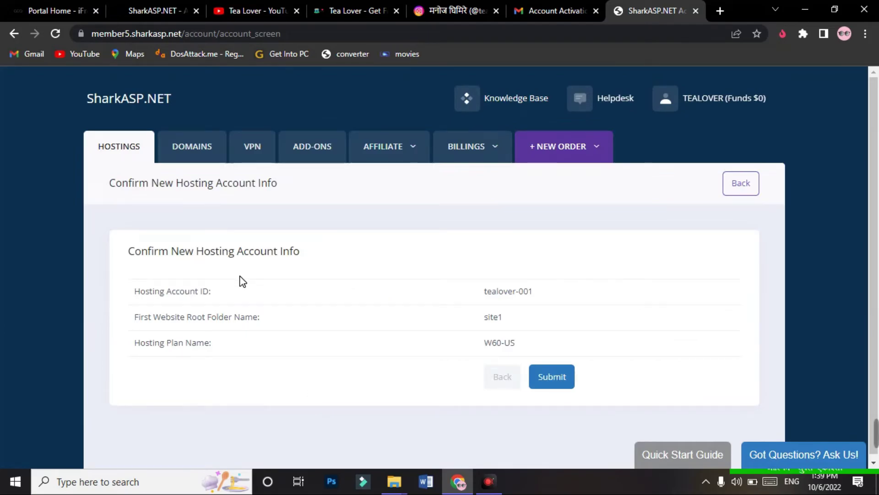
Step: Submit the tealover-001 account details and wait 1 to 3 minutes for it to go Active
drag(458, 280, 601, 327)
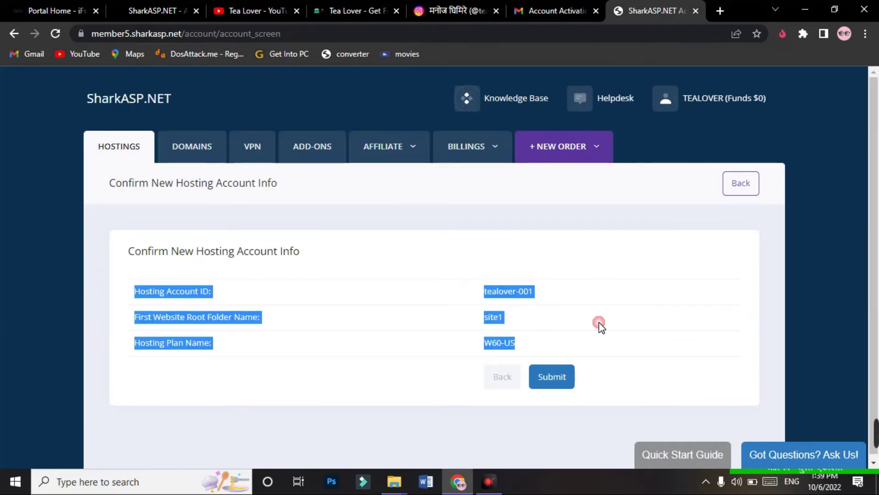
click(601, 327)
click(564, 378)
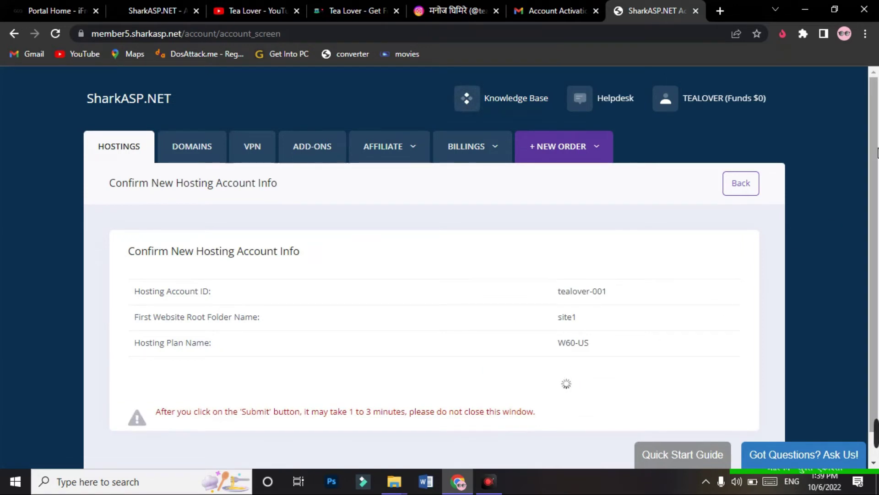
scroll(876, 170, down, 1)
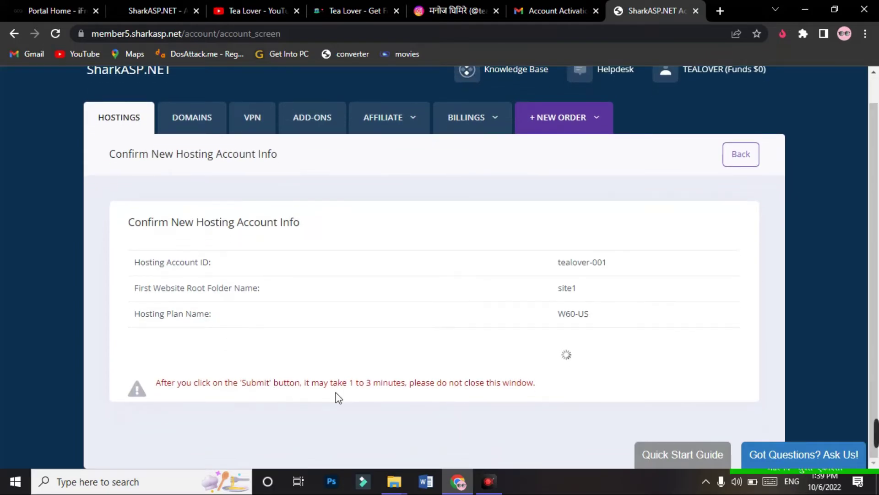
drag(310, 387, 418, 390)
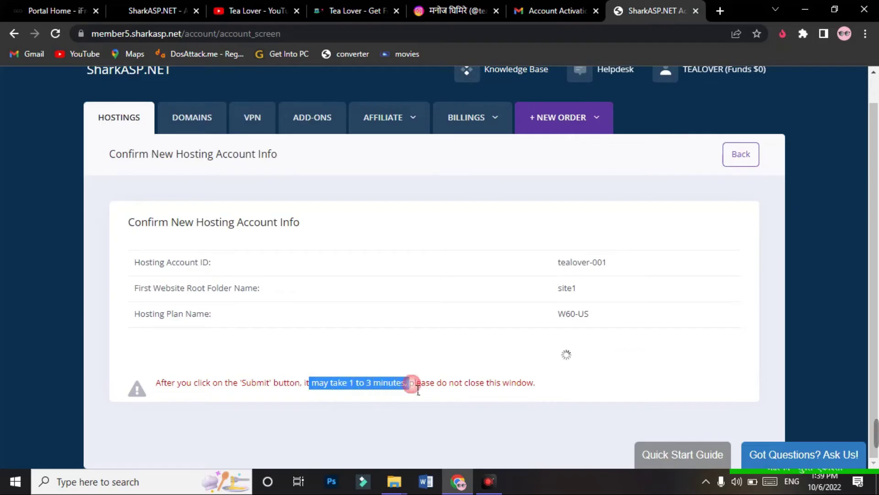
click(443, 410)
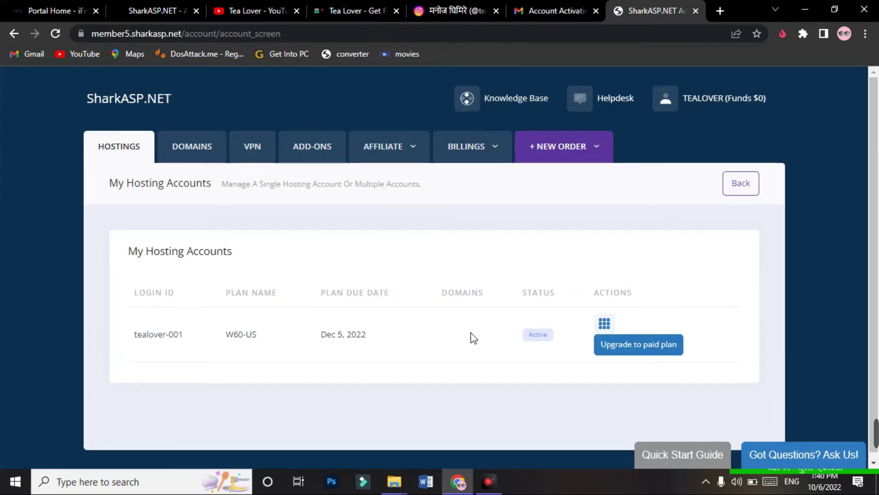
scroll(472, 333, down, 1)
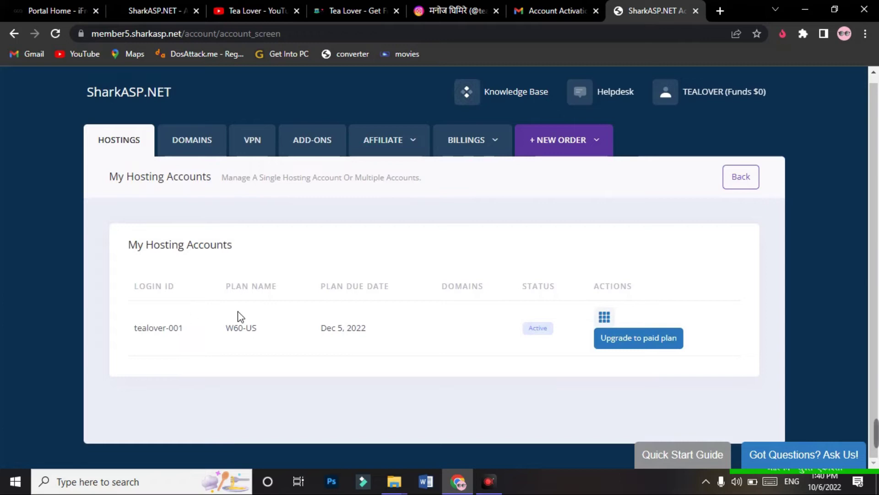
Step: Open tealover-001's control panel and review the three DNS server names and site1
click(606, 316)
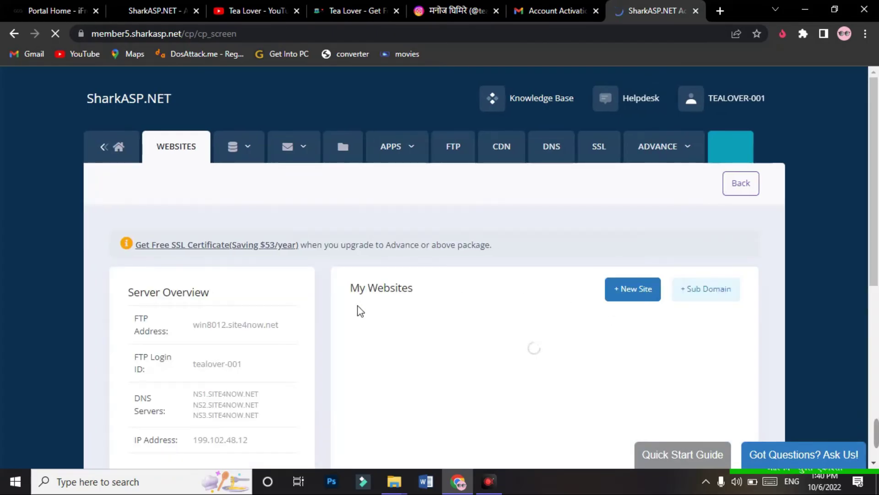
drag(878, 139, 878, 228)
drag(185, 229, 254, 254)
click(282, 238)
click(264, 239)
drag(186, 228, 257, 249)
click(444, 216)
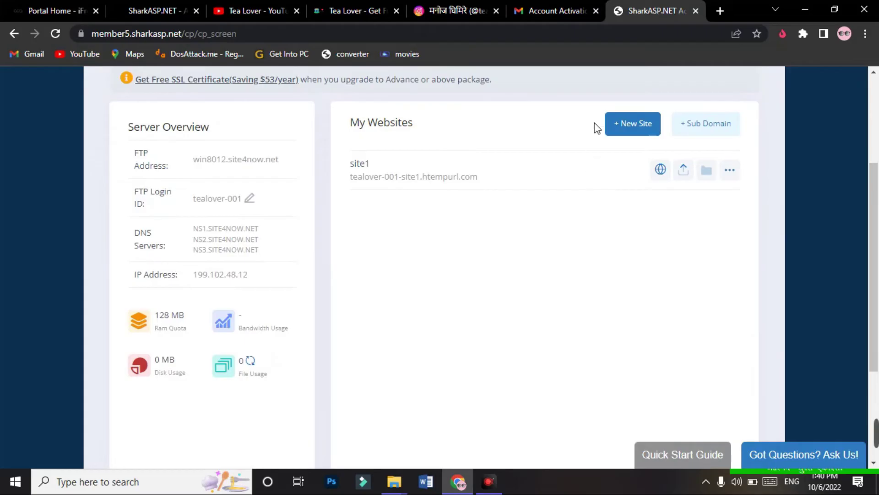
scroll(510, 229, down, 4)
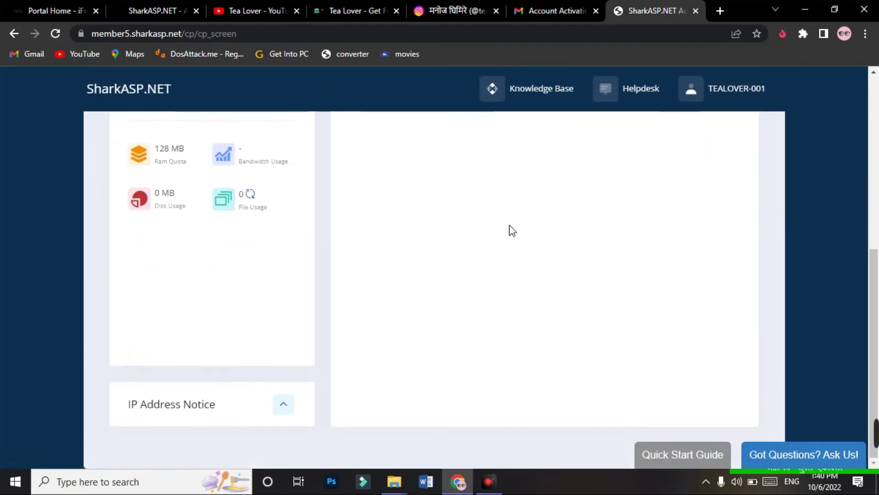
scroll(509, 225, up, 4)
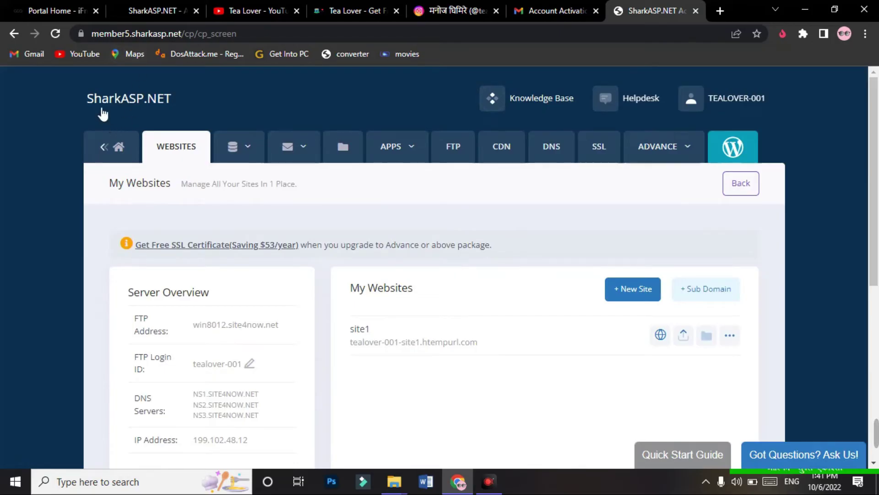
Step: Back on the iFreeHosts pricing page, start ordering the free hosting plan and dismiss the ad
click(62, 9)
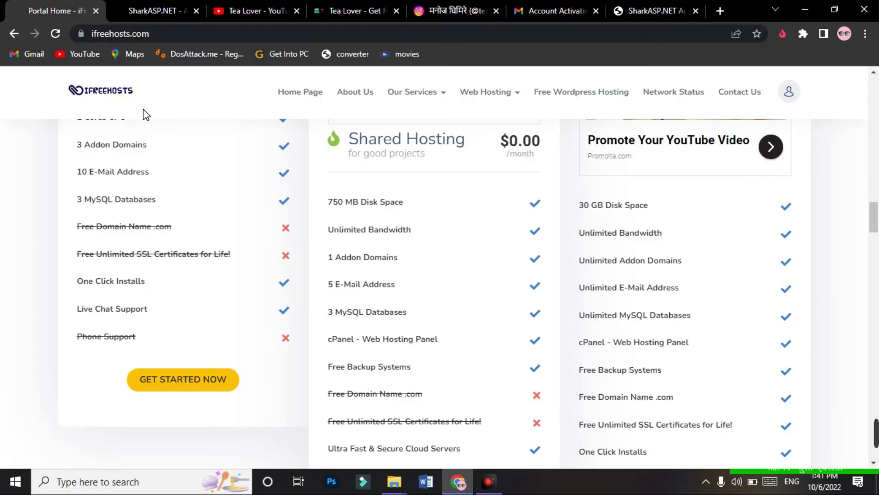
scroll(201, 206, up, 20)
drag(875, 95, 846, 233)
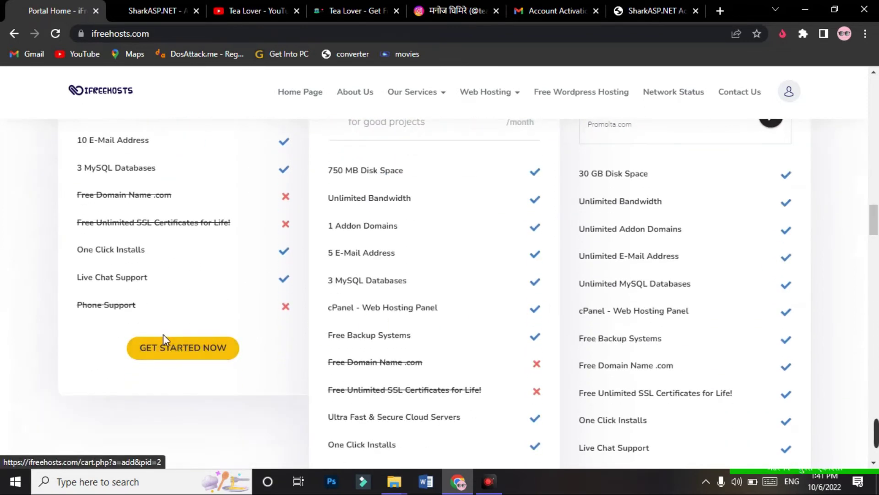
click(173, 351)
click(536, 186)
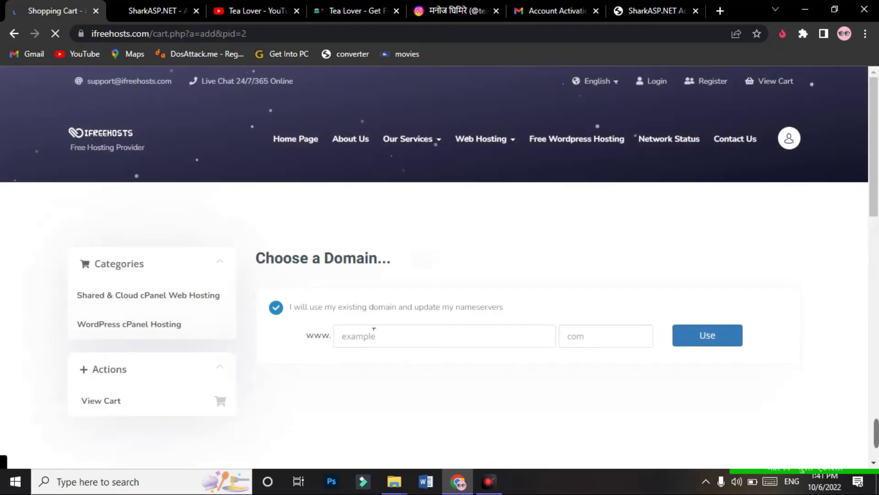
Step: Use the existing domain tealoverofficial.com and continue to Review & Checkout at $0.00
scroll(389, 346, down, 7)
scroll(392, 344, up, 7)
click(398, 322)
click(431, 351)
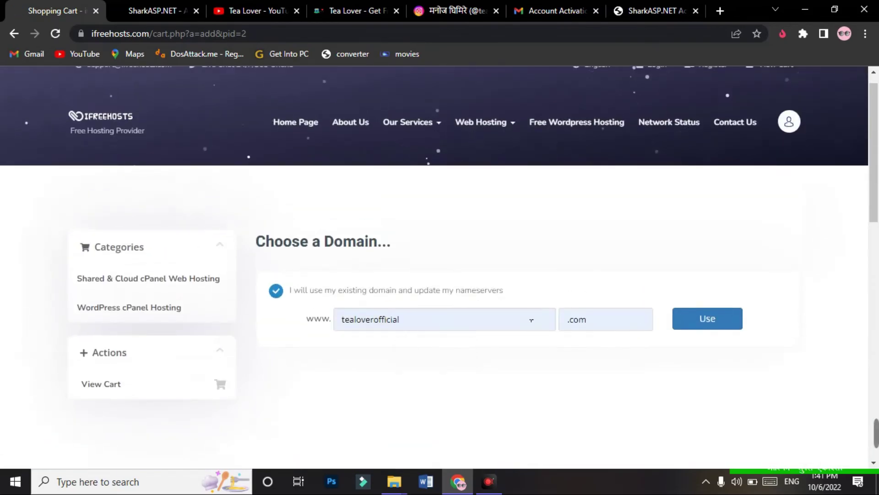
click(714, 324)
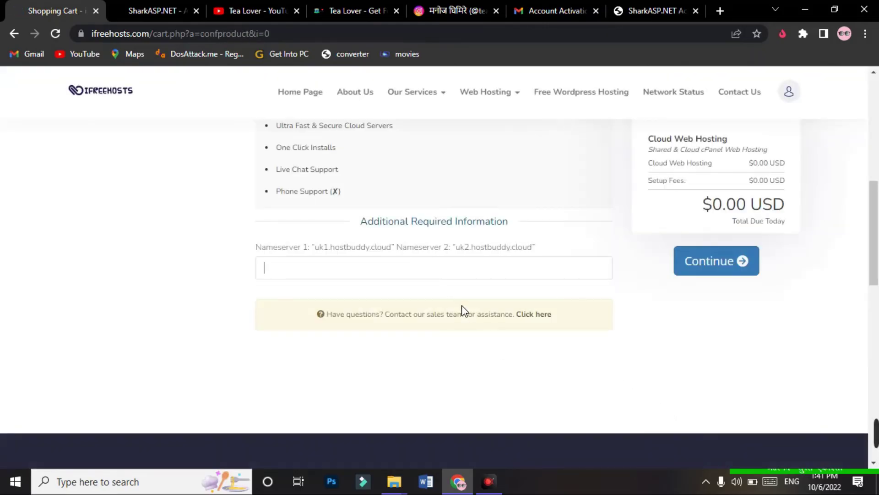
scroll(462, 305, up, 9)
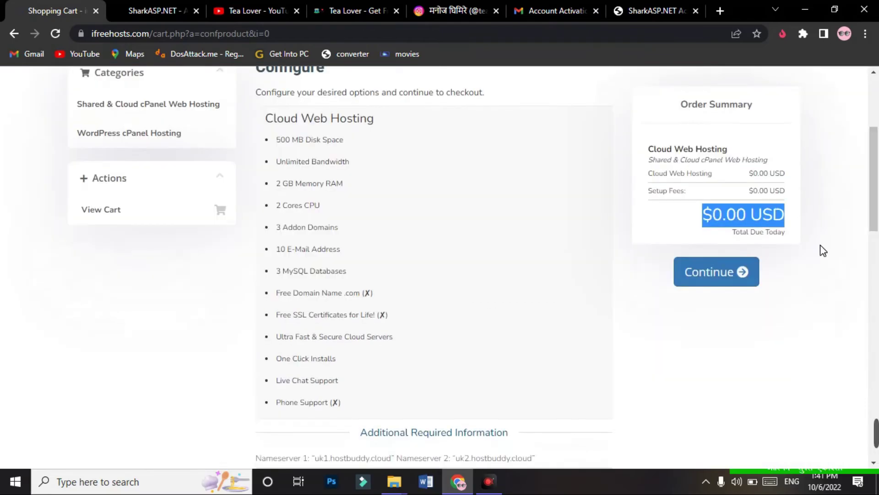
click(820, 246)
click(694, 282)
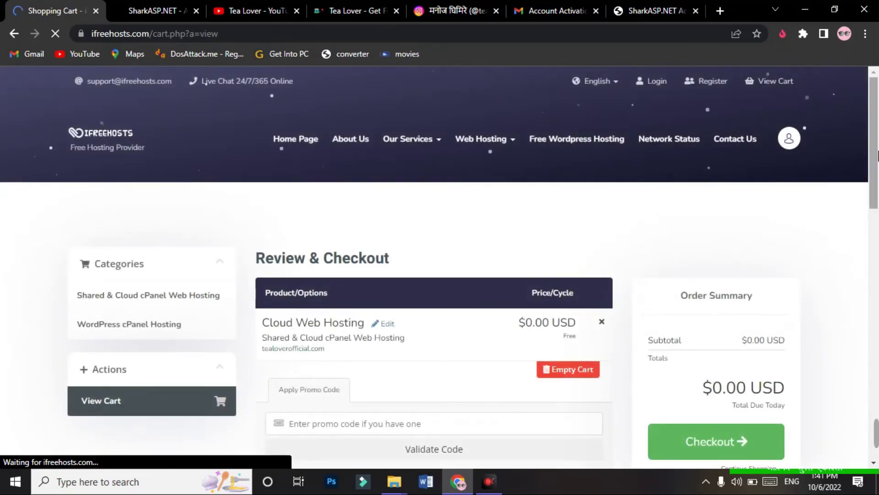
Step: Proceed from the cart to checkout and autofill the form with saved personal details
scroll(877, 208, down, 3)
drag(878, 208, 878, 198)
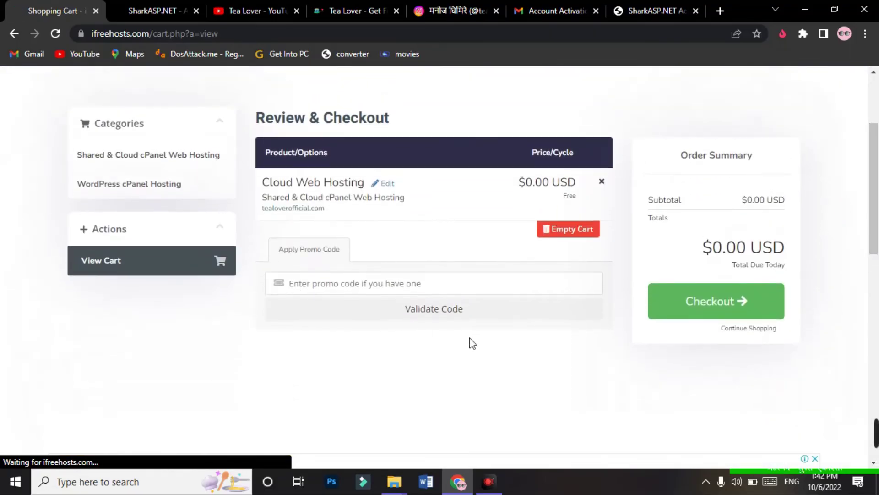
click(697, 304)
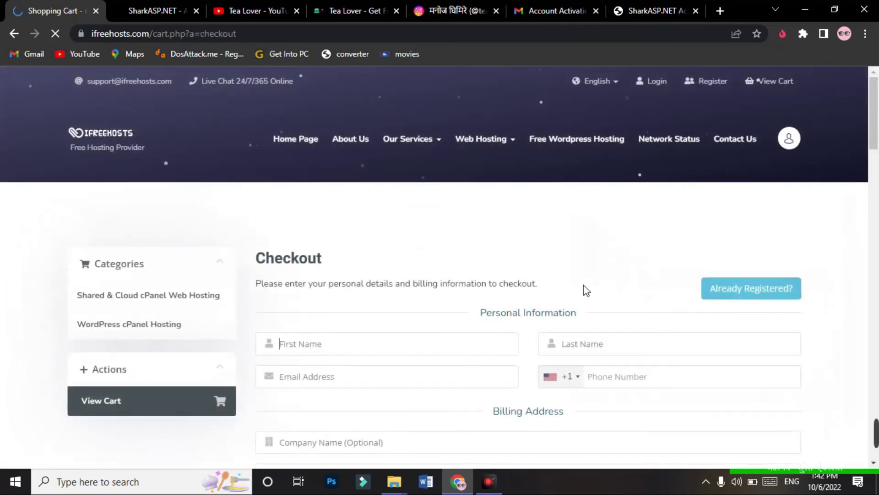
scroll(362, 274, down, 8)
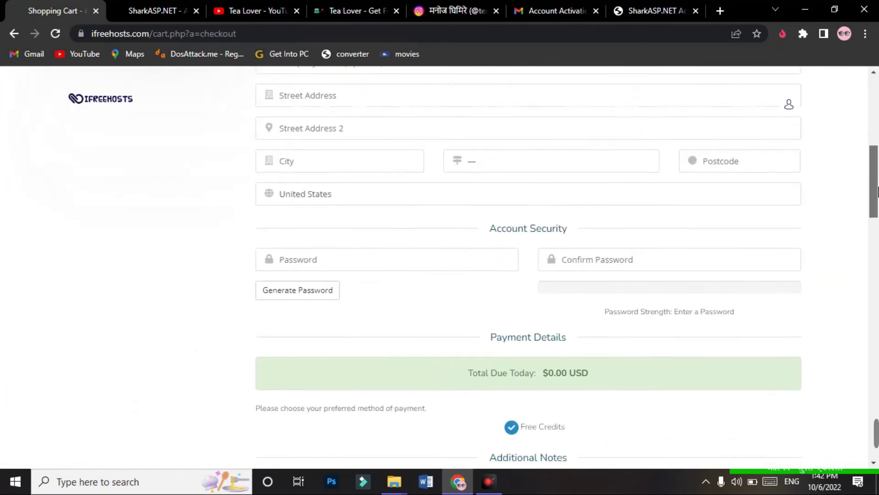
scroll(362, 274, up, 5)
scroll(507, 250, down, 1)
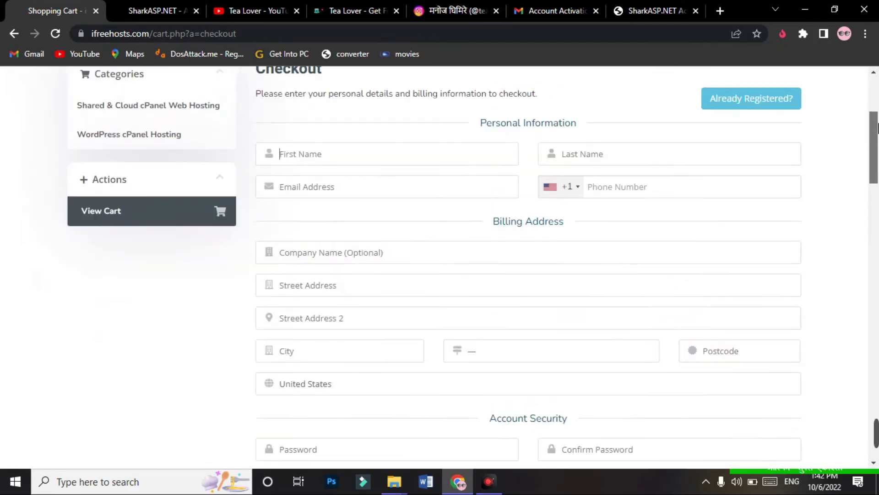
scroll(507, 250, up, 1)
click(417, 215)
click(382, 245)
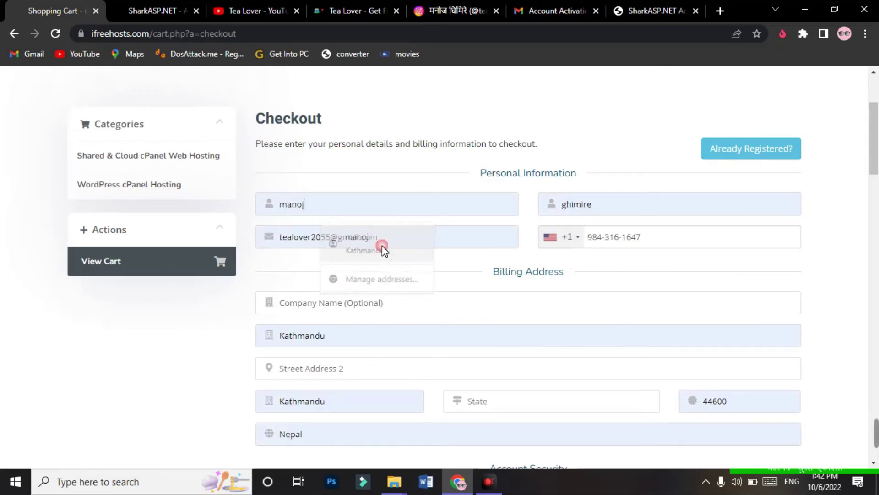
Step: Set the phone country code to Nepal +977
click(578, 237)
key(n)
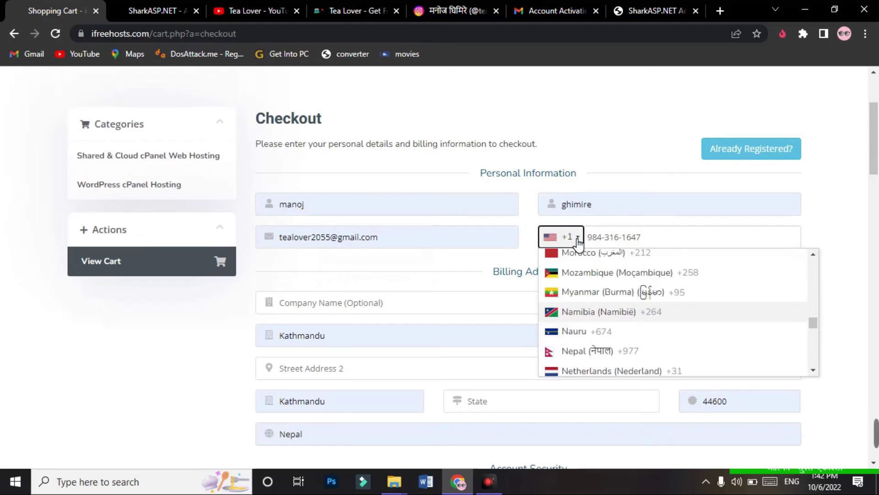
key(e)
key(Return)
Step: Enter the account password and its confirmation
scroll(783, 206, down, 7)
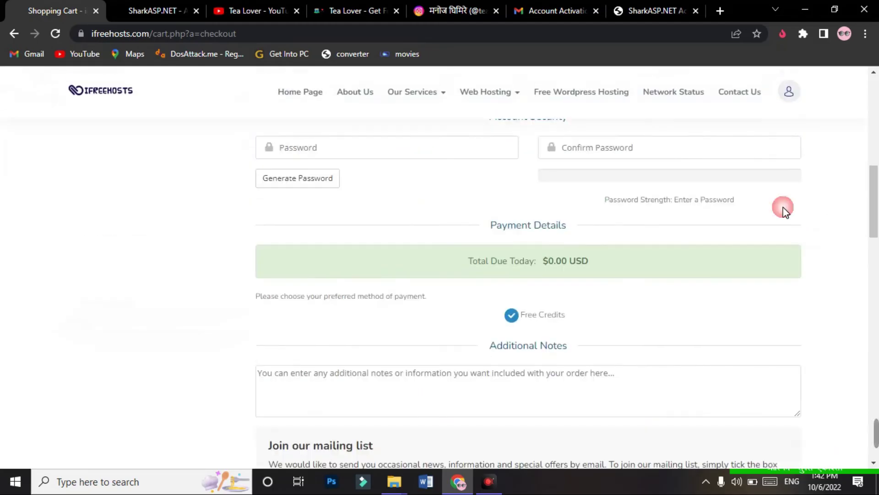
scroll(517, 211, up, 2)
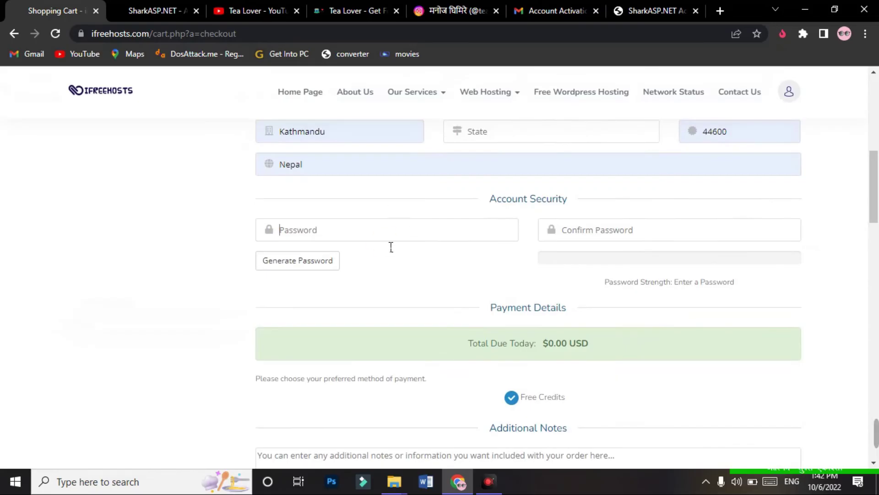
text(*********)
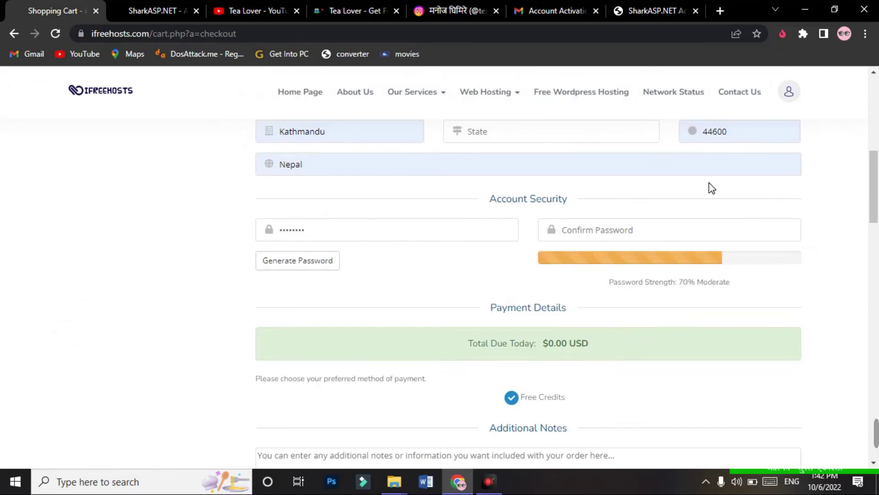
click(686, 224)
text(*)
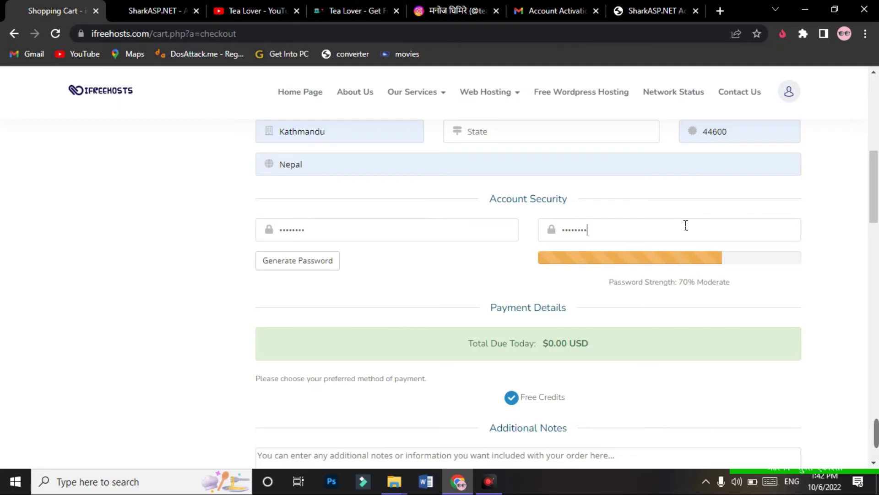
Step: Correct the State field to baggmati by removing the stray letter
scroll(848, 194, up, 2)
click(702, 234)
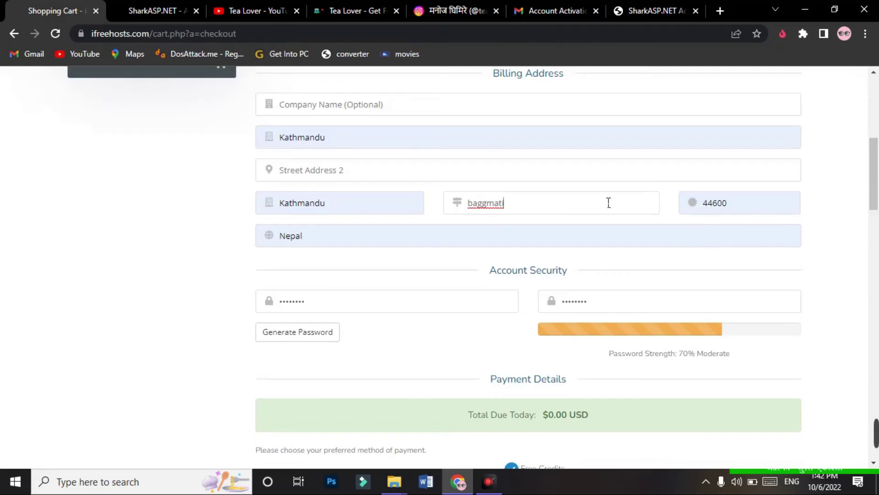
key(BackSpace)
drag(875, 183, 875, 212)
Step: Review the checkout form, including the Free Credits payment method
right_click(858, 189)
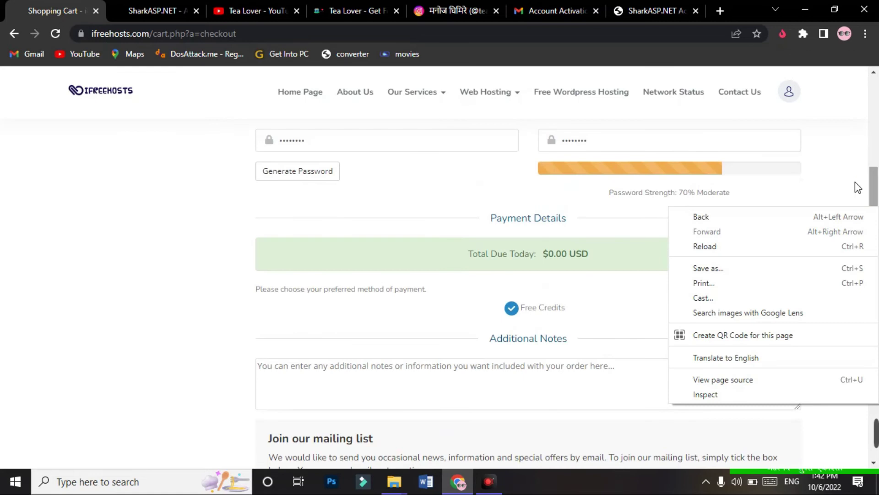
click(858, 189)
scroll(550, 275, up, 8)
drag(875, 128, 875, 202)
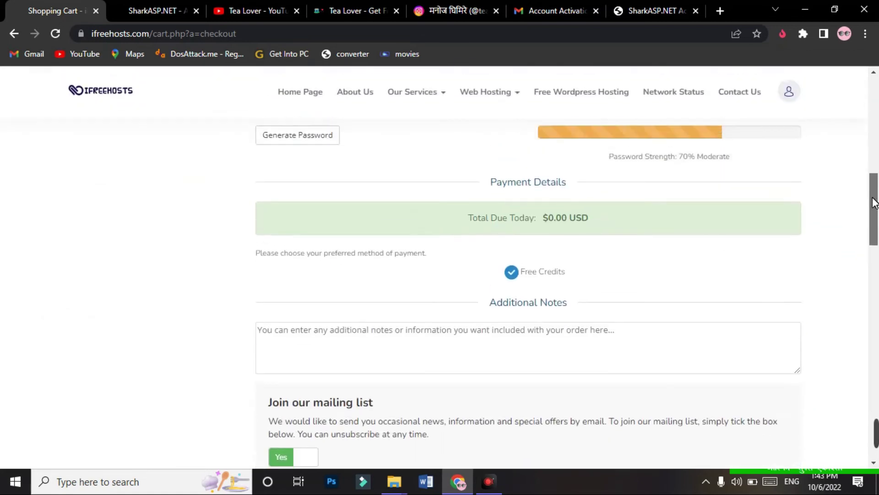
drag(504, 188, 545, 189)
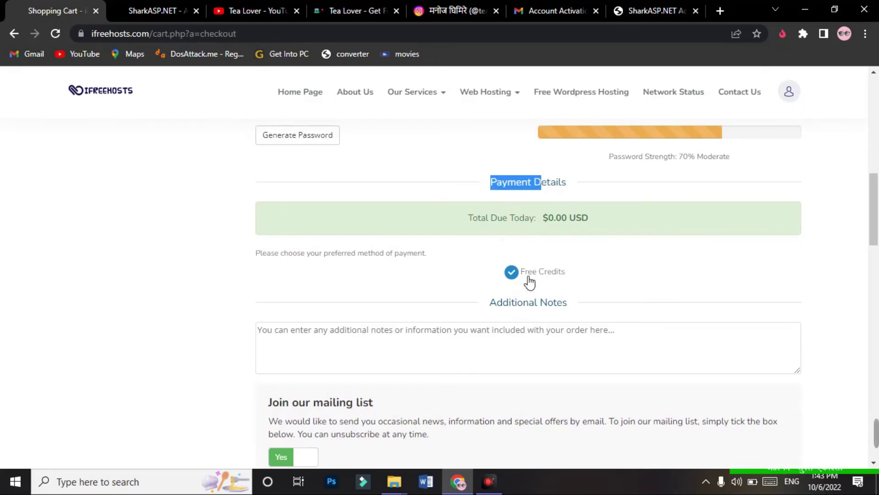
click(587, 273)
drag(586, 273, 522, 270)
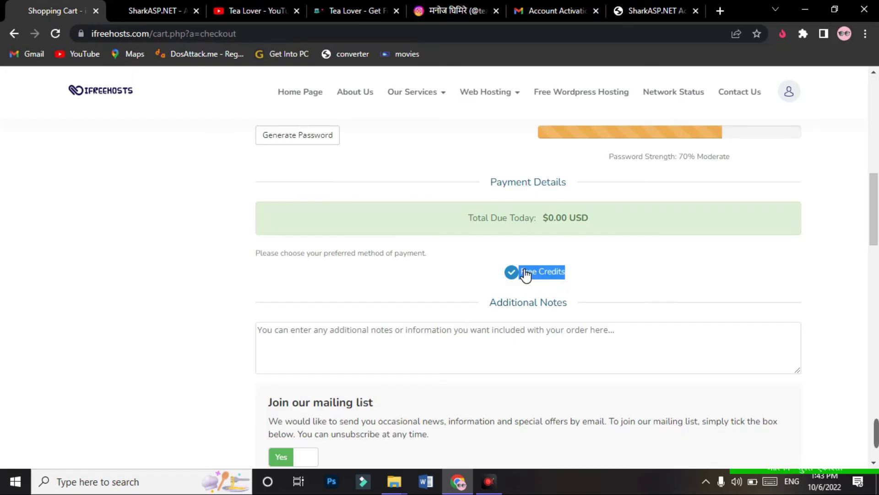
click(533, 242)
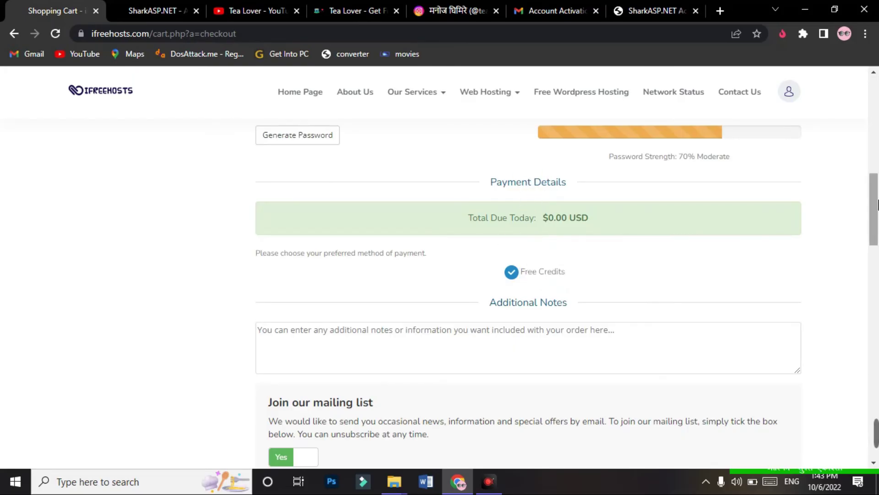
Step: Type the captcha characters shown in the image and complete the free hosting order
drag(877, 210, 877, 254)
click(607, 306)
text(38FYN)
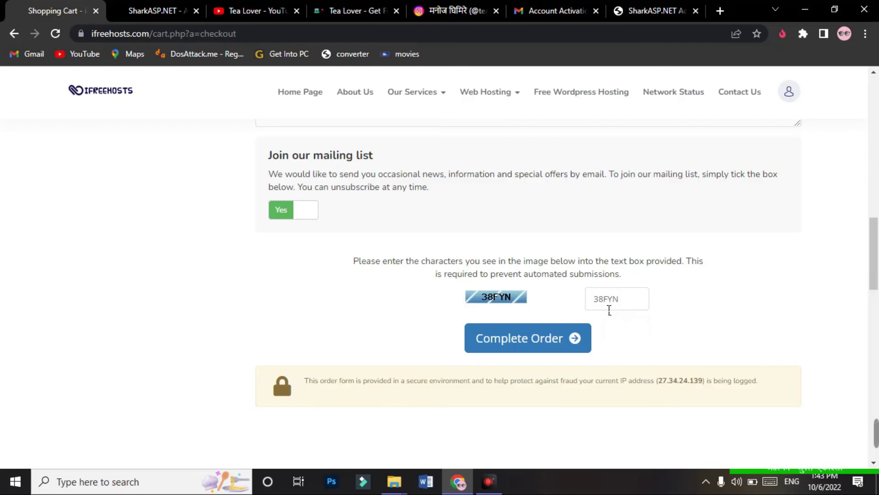
click(504, 341)
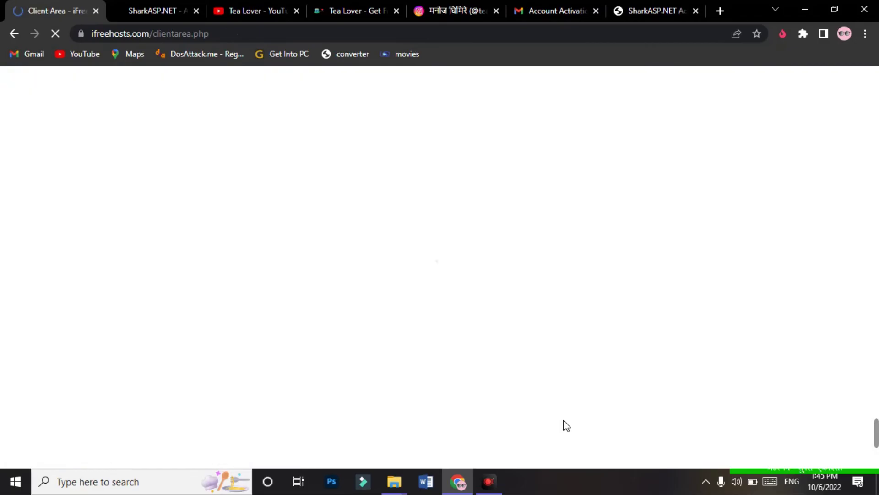
Step: Open the Tealoverofficial.com product in the Client Area and log into its cPanel
scroll(567, 425, down, 3)
drag(262, 382, 393, 388)
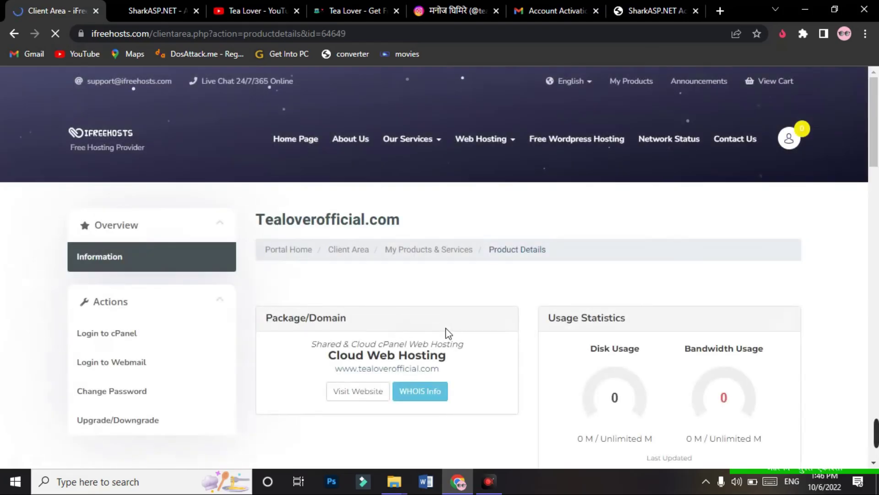
scroll(106, 265, down, 2)
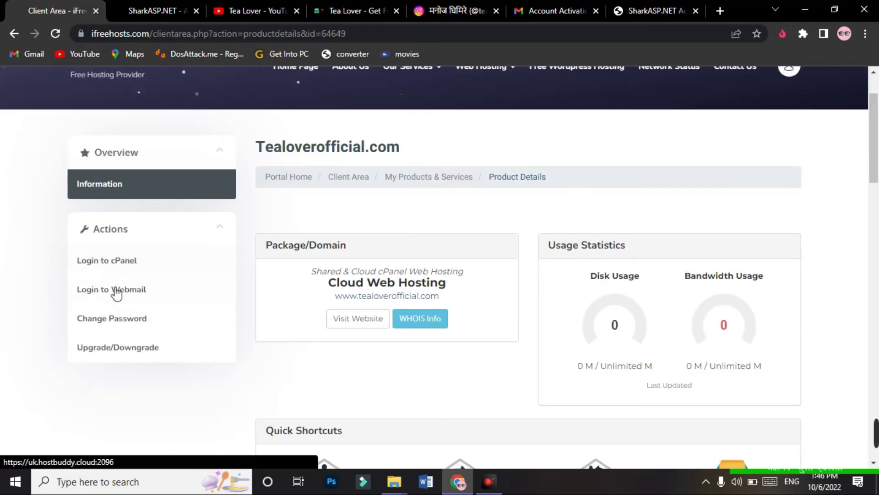
click(132, 270)
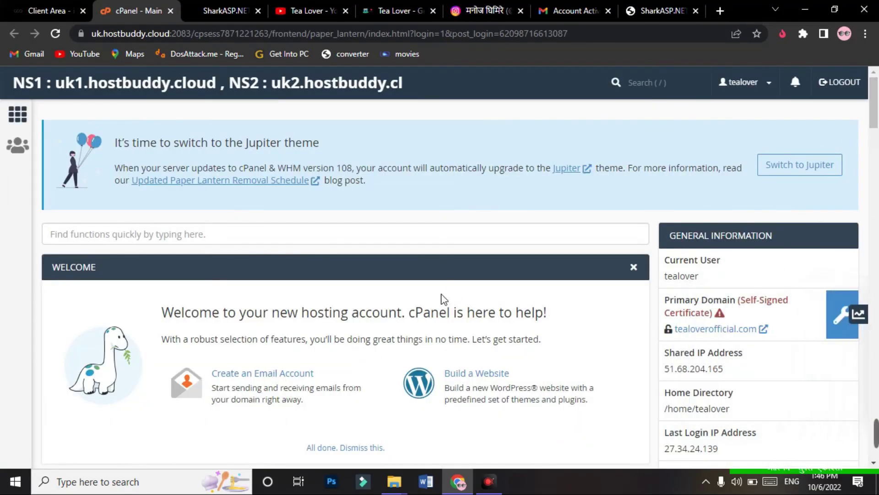
Step: Browse cPanel's Email, Files, Databases and Software sections, then return to the iFreeHosts product details tab
scroll(742, 195, down, 8)
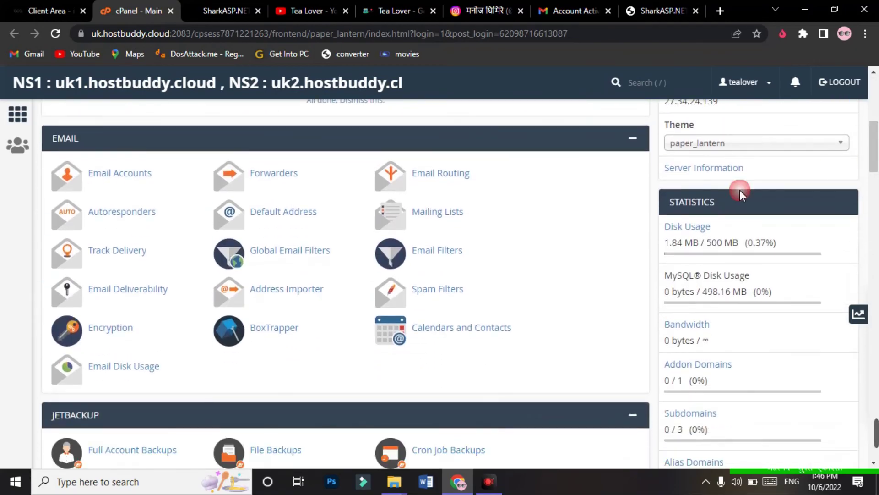
scroll(875, 242, down, 12)
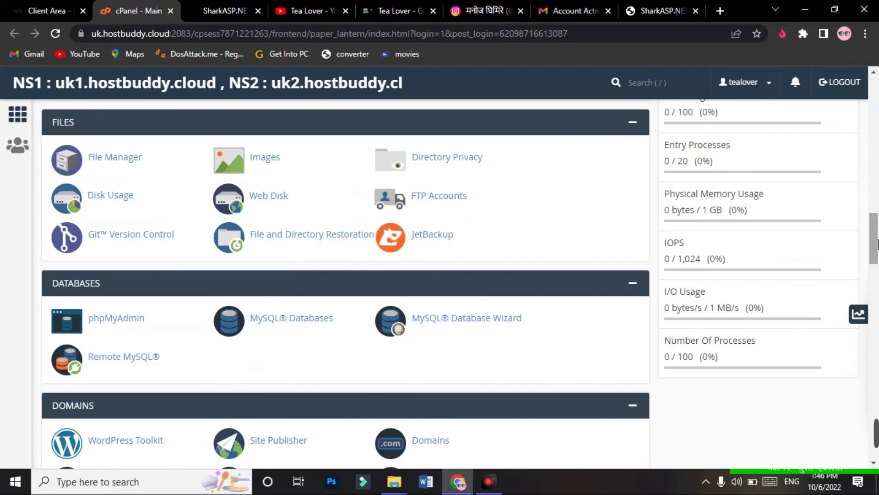
scroll(362, 285, down, 10)
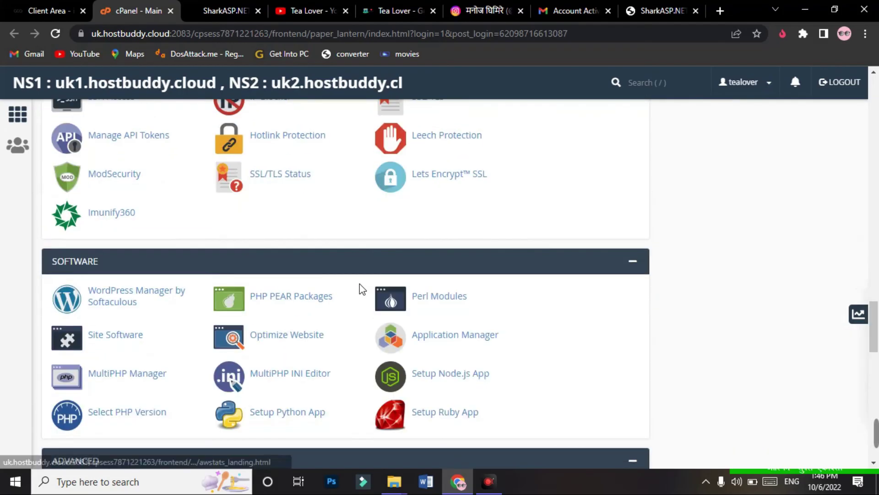
scroll(364, 289, up, 20)
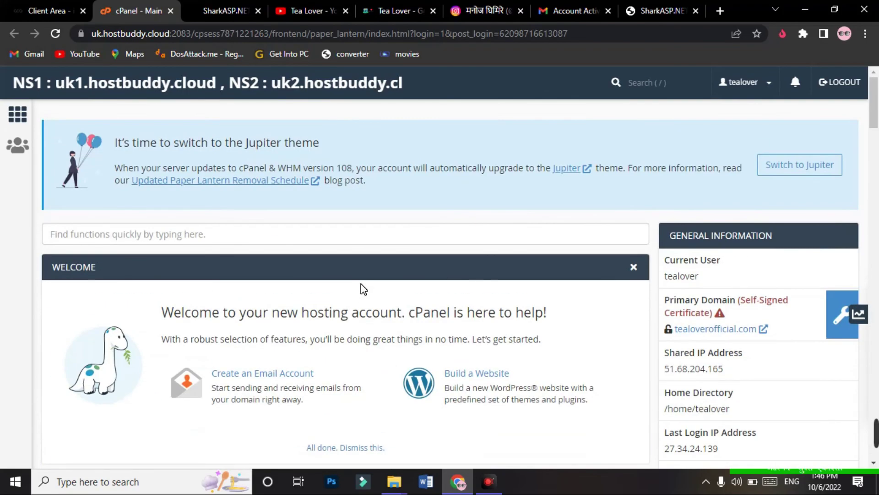
click(46, 11)
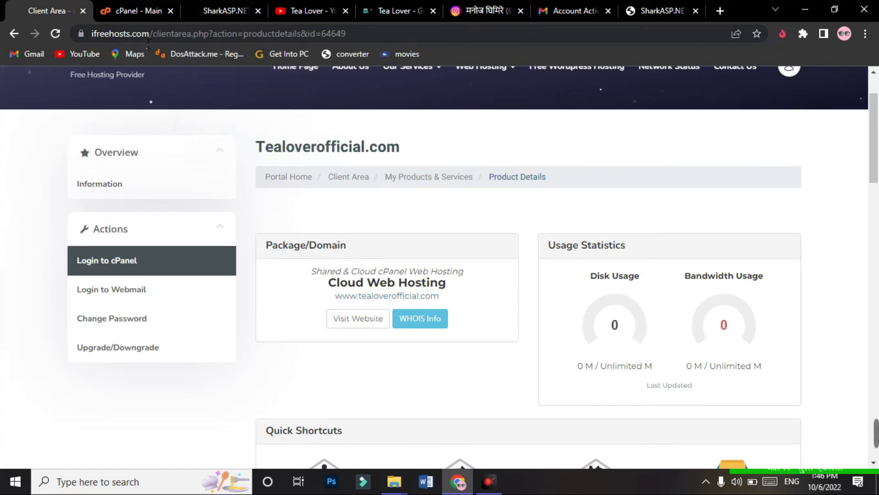
Step: Check the SharkASP.NET signup confirmation page
click(189, 11)
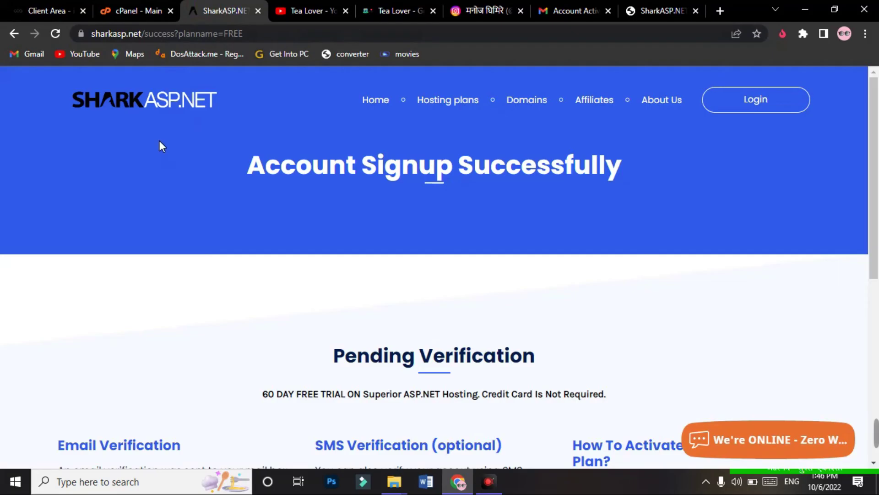
scroll(341, 292, down, 8)
scroll(348, 200, up, 4)
Step: View the Tea Lover YouTube channel and Instagram page, ending on the Tea Lover website
key(ctrl+Tab)
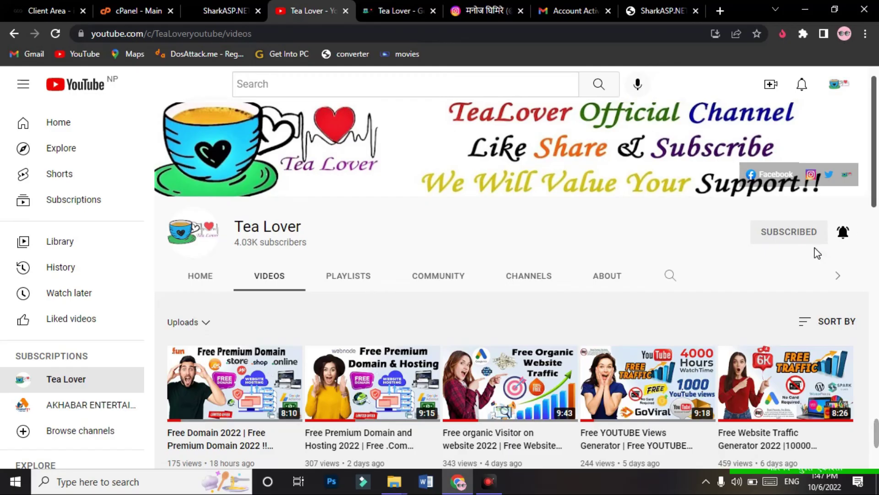
click(394, 10)
click(472, 10)
click(405, 10)
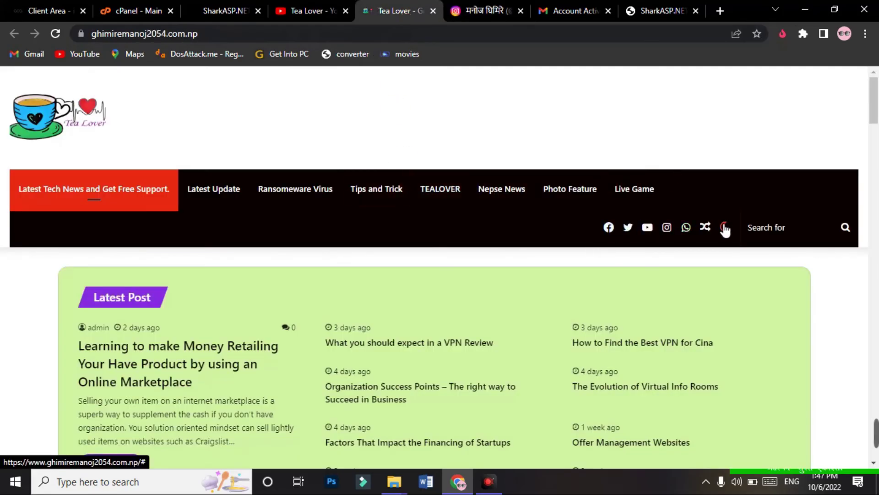